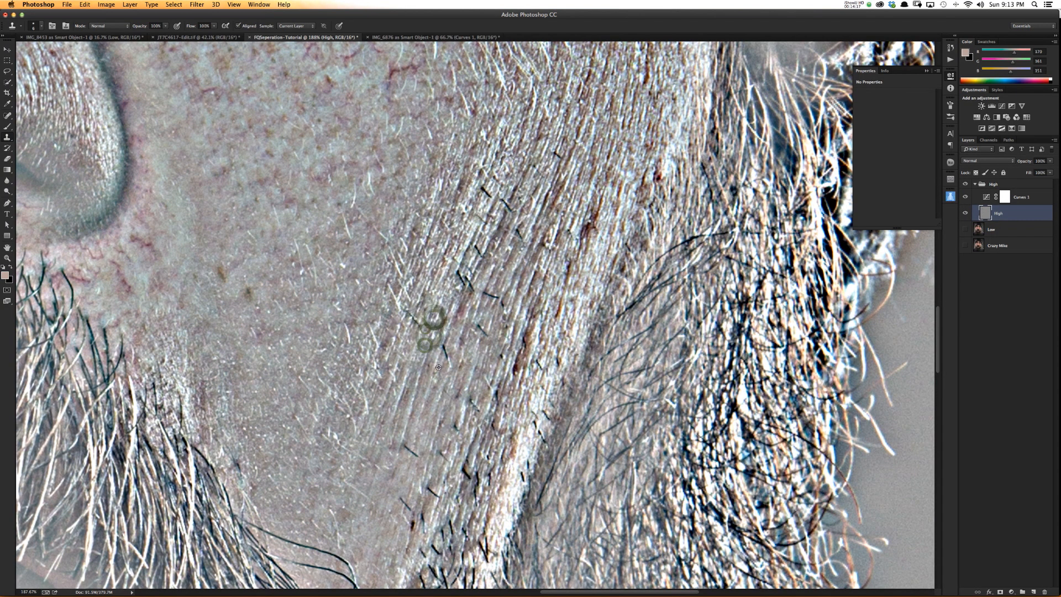
- Clone clean skin texture over the dark stray hairs on the middle of the cheek on the High layer
mouse_move(443, 348)
mouse_down()
mouse_move(448, 360)
mouse_move(408, 377)
mouse_move(400, 404)
mouse_up()
mouse_move(515, 229)
mouse_down()
mouse_move(498, 256)
mouse_move(476, 238)
mouse_move(488, 281)
mouse_move(459, 288)
mouse_up()
alt+click(477, 238)
alt+click(454, 290)
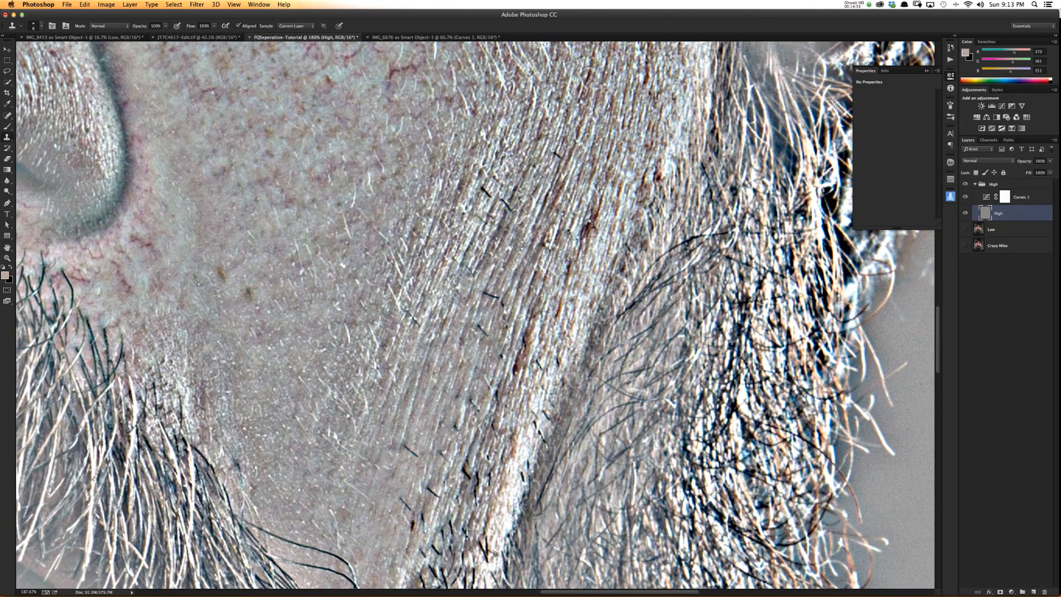
- Switch to the Patch tool and patch the dark stray hairs on the upper part of the cheek
click(8, 116)
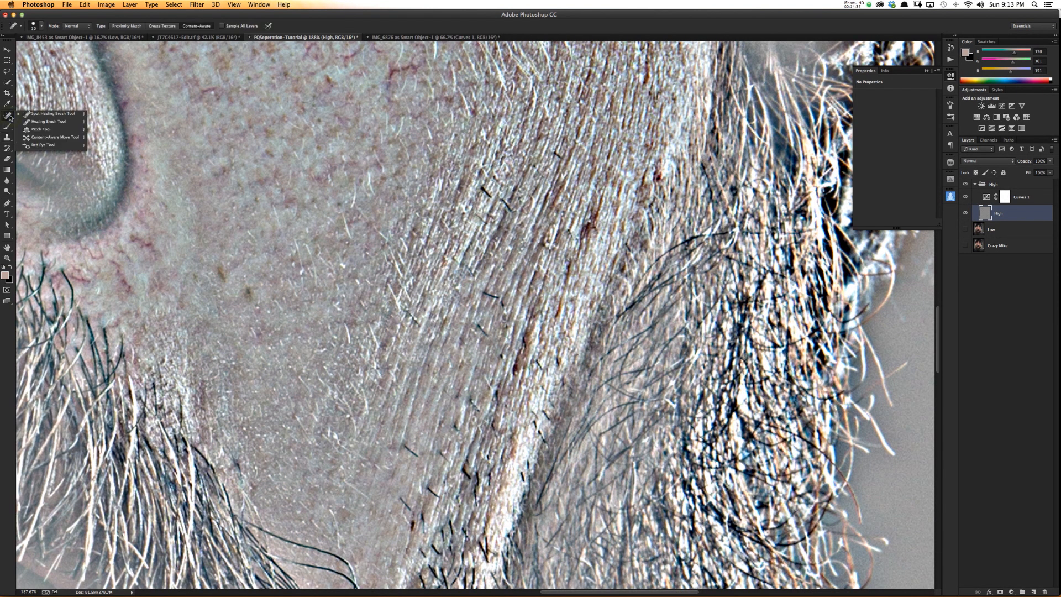
click(60, 130)
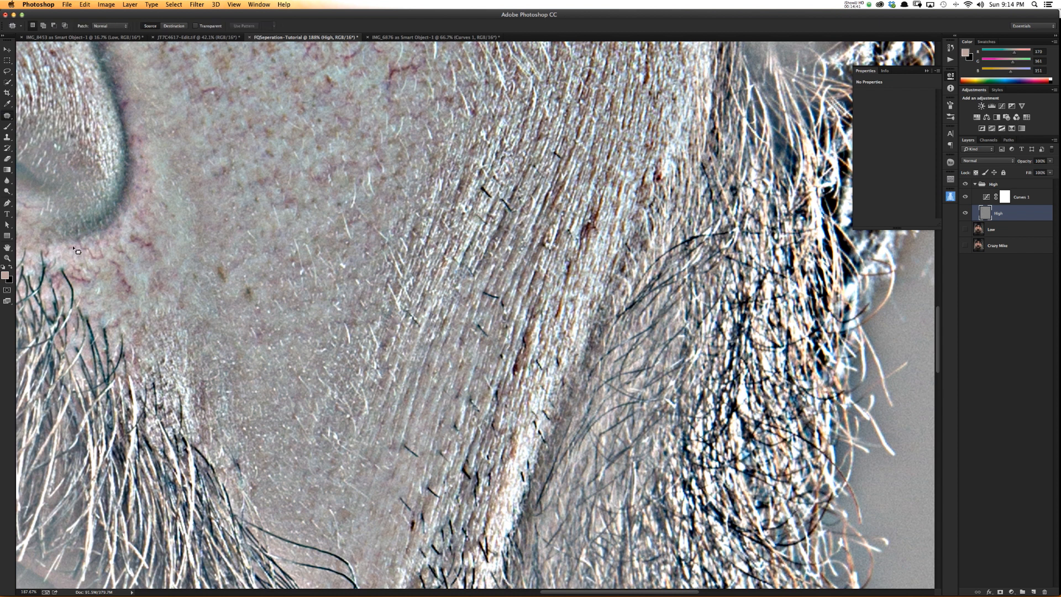
key(shift+j)
key(shift+j)
key(shift+j)
key(shift+j)
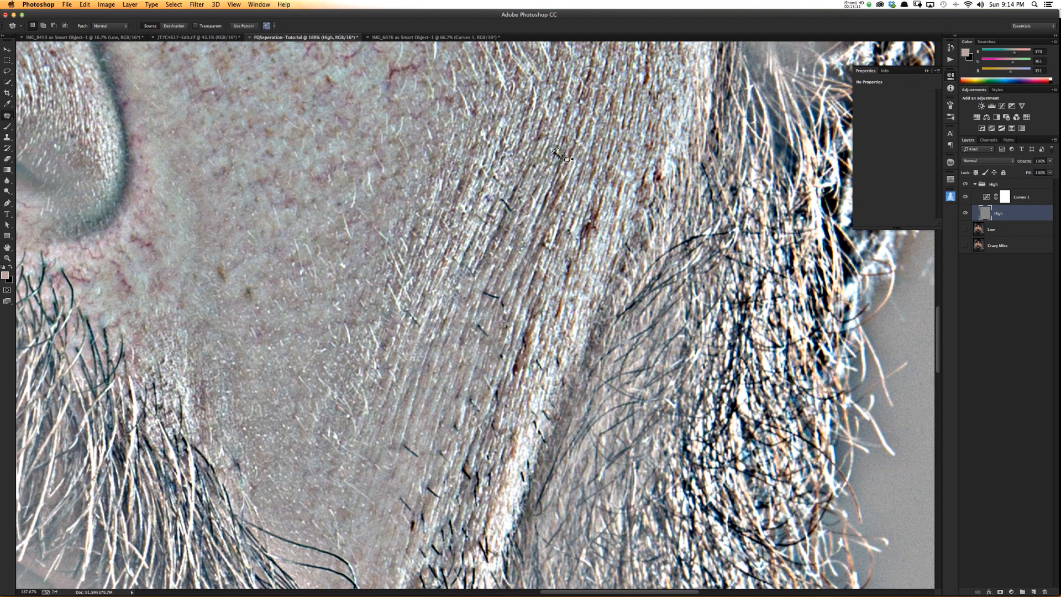
key(super+d)
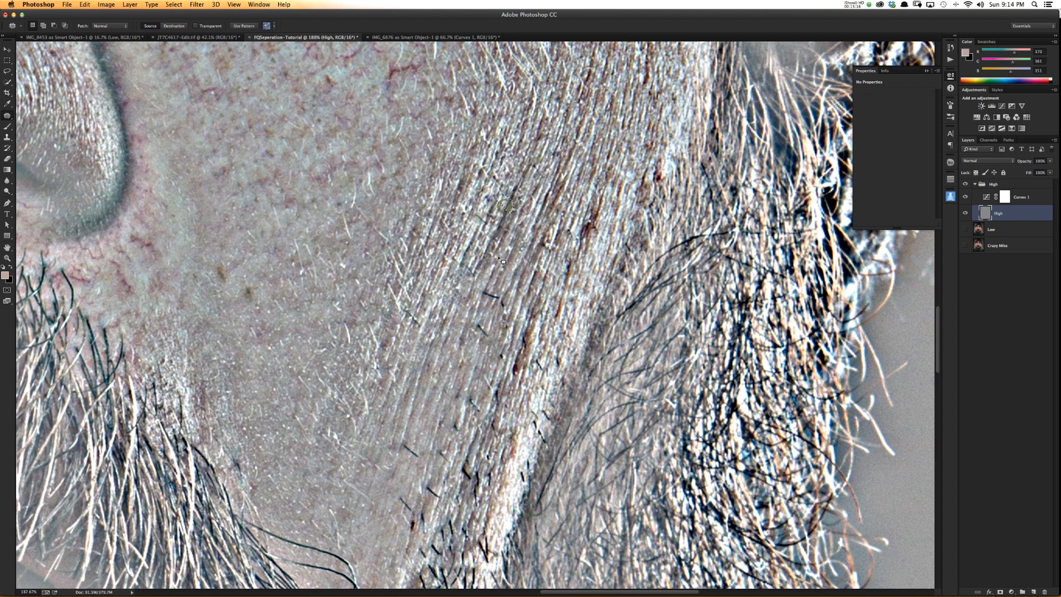
- Patch the short dark stray hairs along the lower cheek just above the beard with nearby clean skin texture
scroll(488, 412, down, 5)
scroll(487, 411, left, 3)
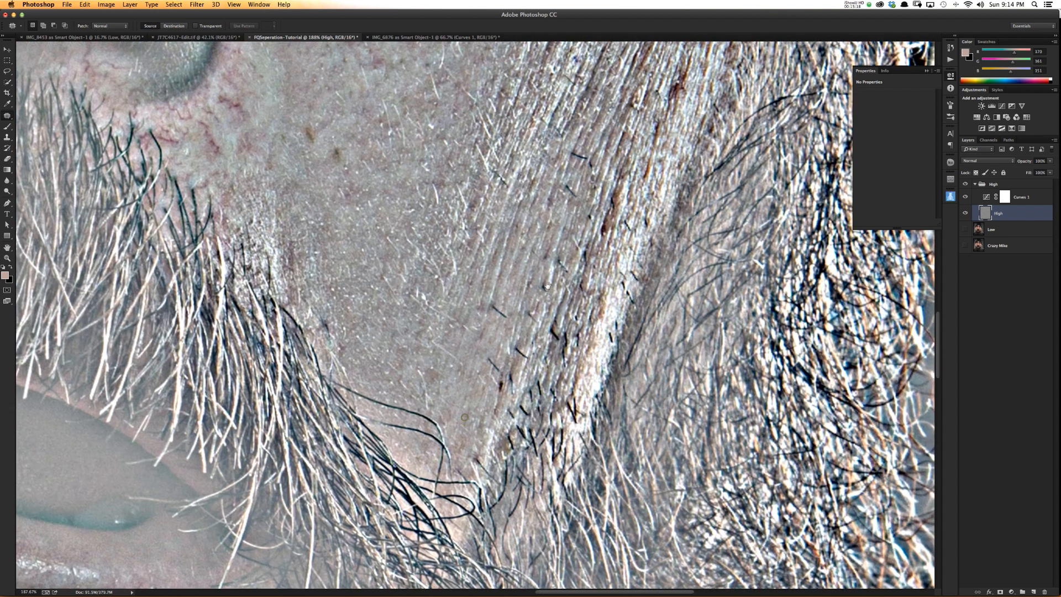
drag(491, 316, 505, 293)
key(super+d)
mouse_move(489, 360)
mouse_down()
mouse_move(502, 392)
mouse_move(501, 380)
mouse_up()
key(super+d)
drag(502, 385, 509, 392)
key(super+d)
mouse_move(517, 347)
mouse_down()
mouse_move(511, 378)
mouse_move(520, 348)
mouse_up()
drag(522, 352, 511, 368)
key(super+d)
mouse_move(511, 407)
mouse_down()
mouse_move(523, 413)
mouse_move(511, 412)
mouse_up()
mouse_move(529, 387)
mouse_down()
mouse_move(532, 396)
mouse_move(522, 382)
mouse_up()
key(super+d)
drag(544, 331, 556, 348)
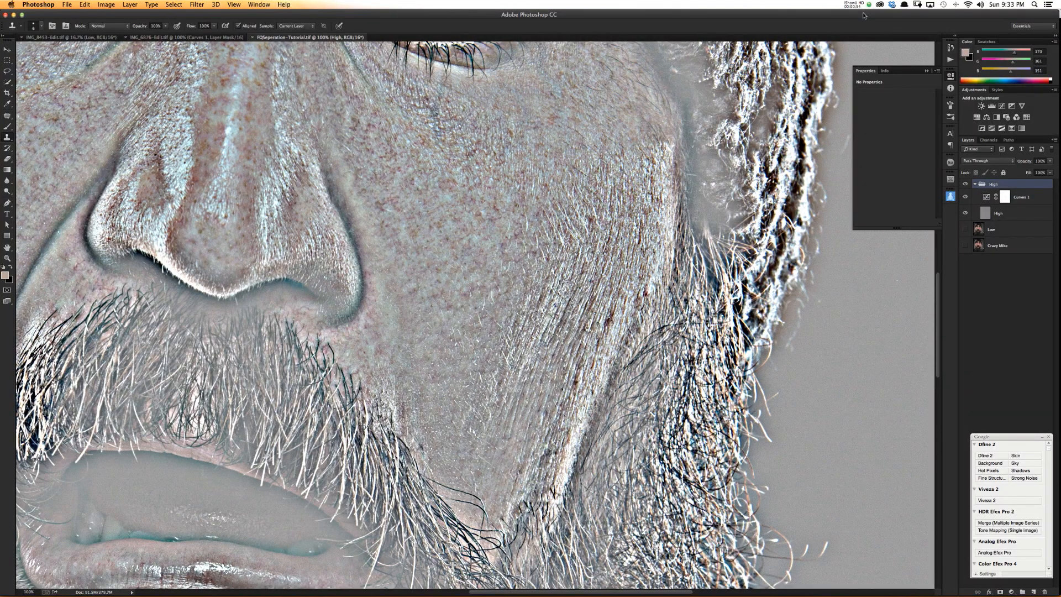
- Hide the Curves 1 adjustment and set the High layer's blend mode to Linear Light
key(super+0)
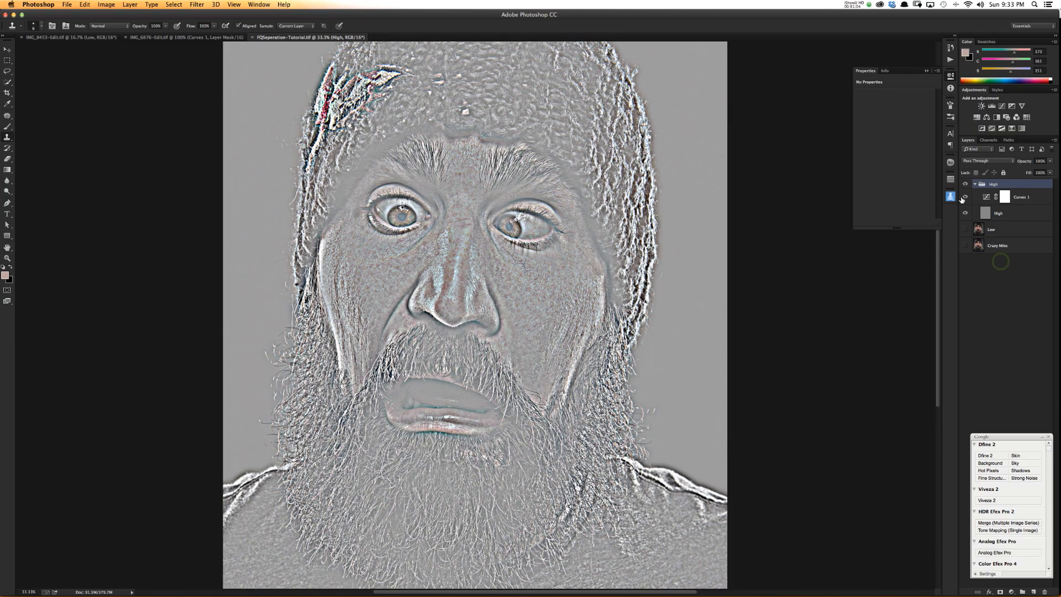
click(964, 197)
click(995, 213)
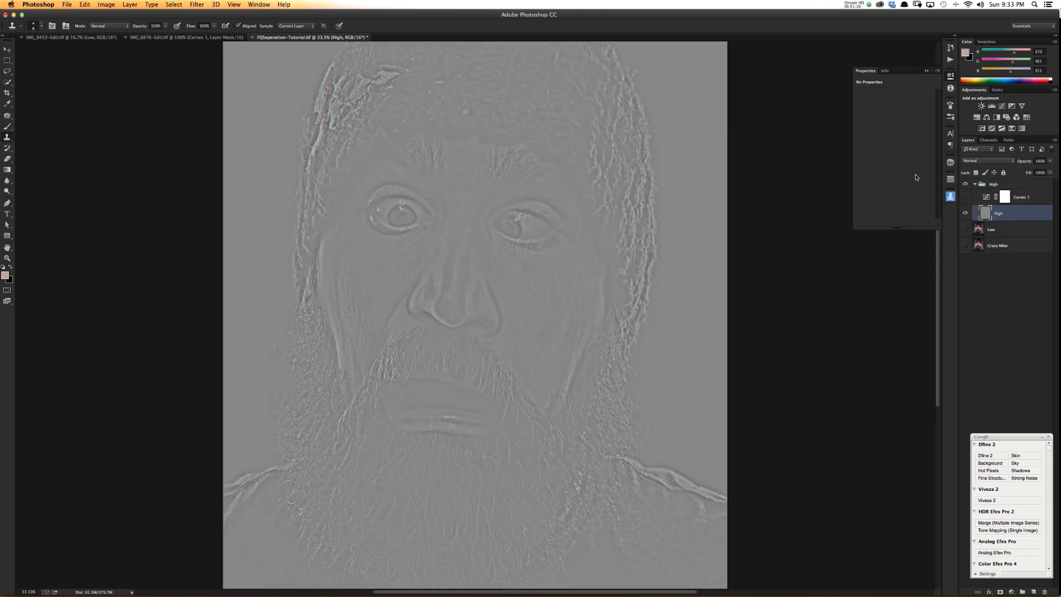
click(992, 162)
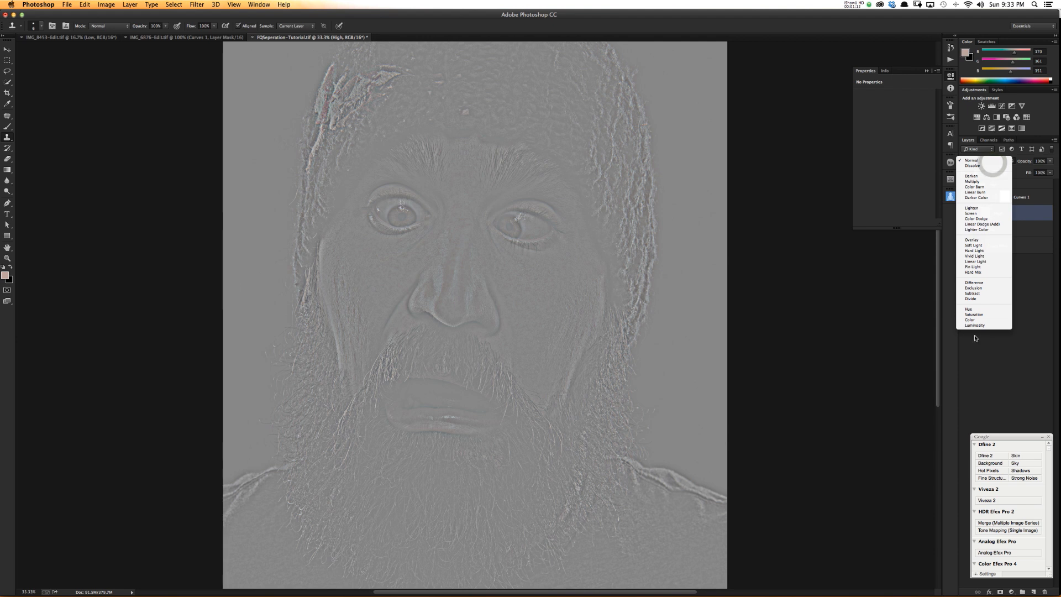
click(977, 262)
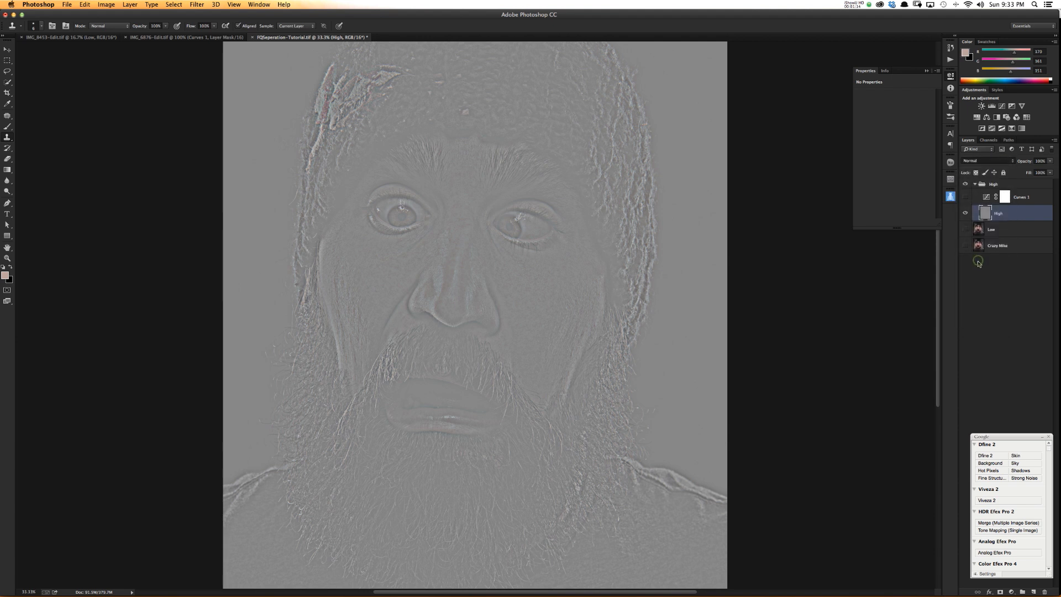
- Make the Low layer visible beneath the High layer
click(965, 228)
click(965, 228)
click(965, 229)
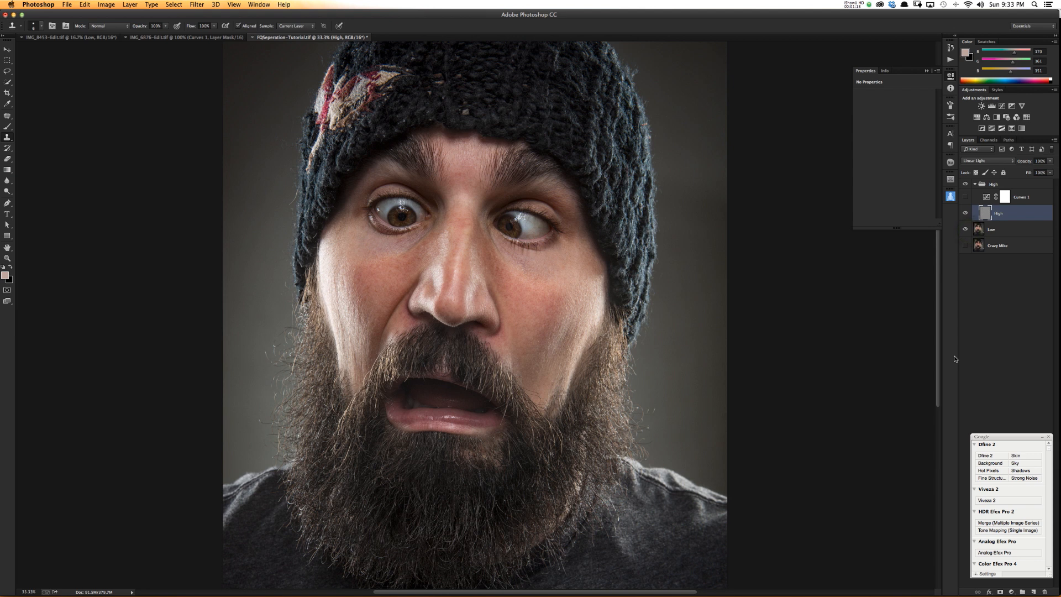
- Compare the retouched skin close up with the original photo by repeatedly isolating the original photo layer
key(super+plus)
key(super+plus)
key(super+plus)
key(super+plus)
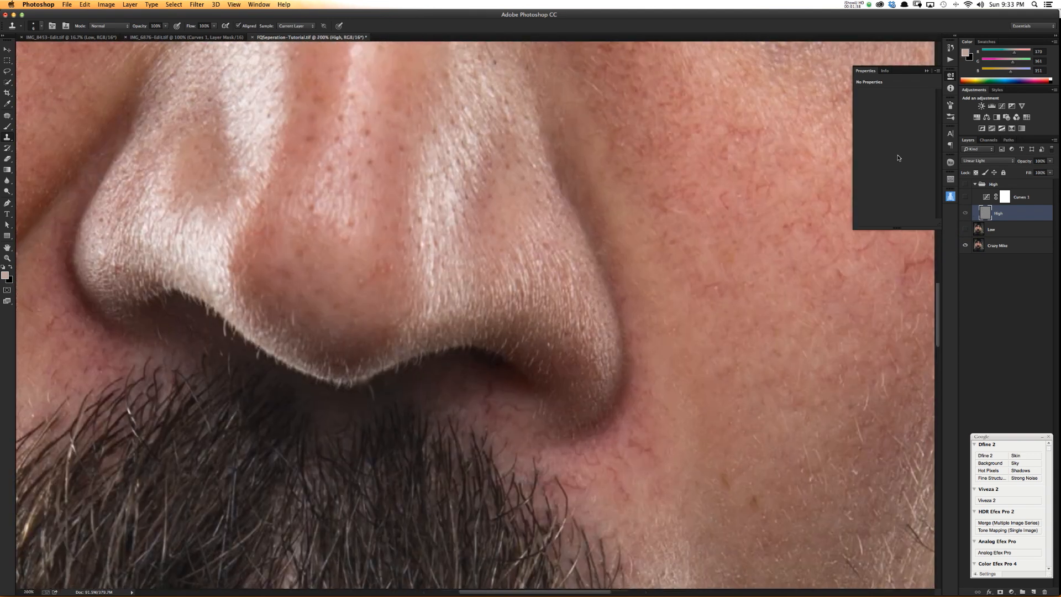
key(super+minus)
click(964, 244)
alt+click(964, 247)
alt+click(965, 248)
alt+click(966, 250)
alt+click(966, 249)
alt+click(966, 249)
alt+click(966, 249)
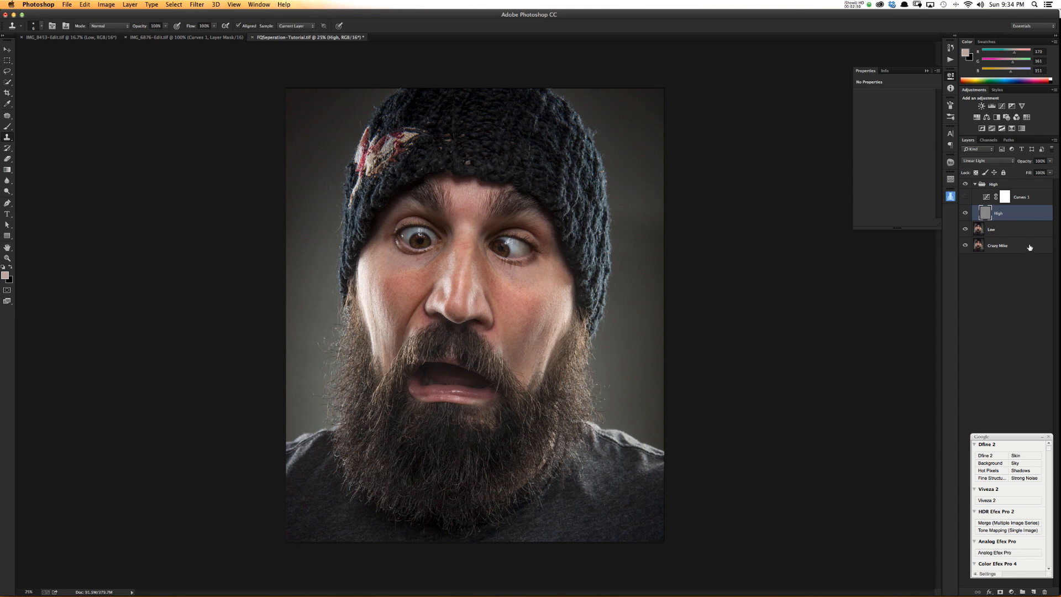
- Add a new layer named skin above the Low layer and group both layers as Low
click(1021, 232)
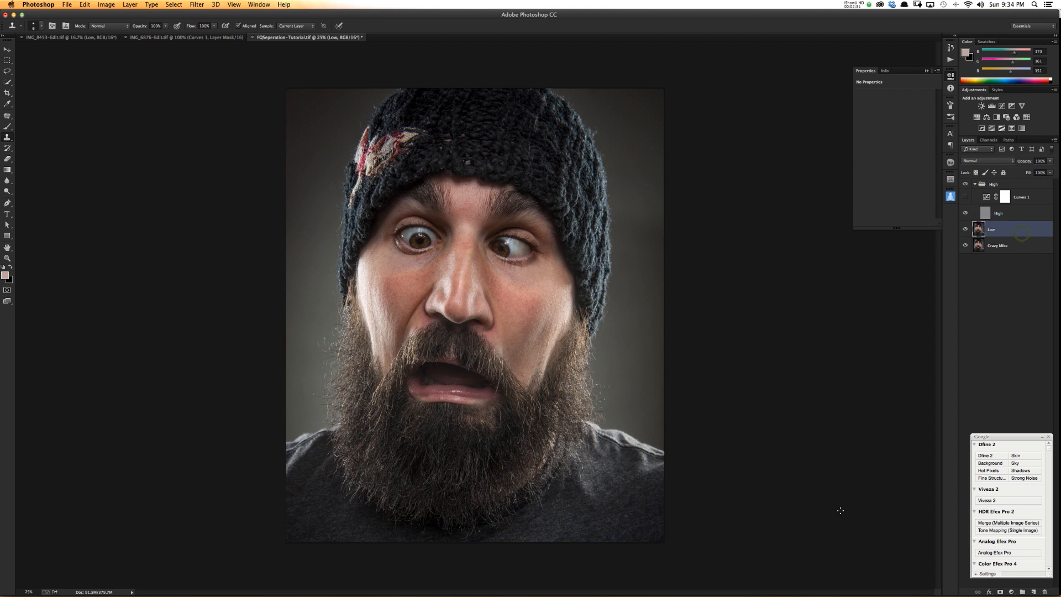
key(super+shift+n)
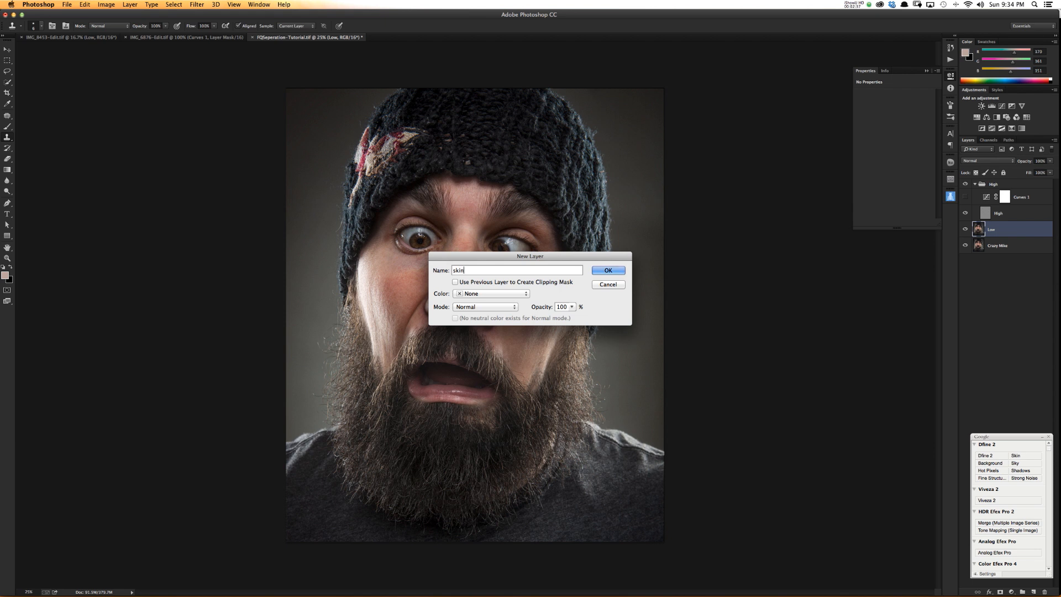
text(skin)
key(Return)
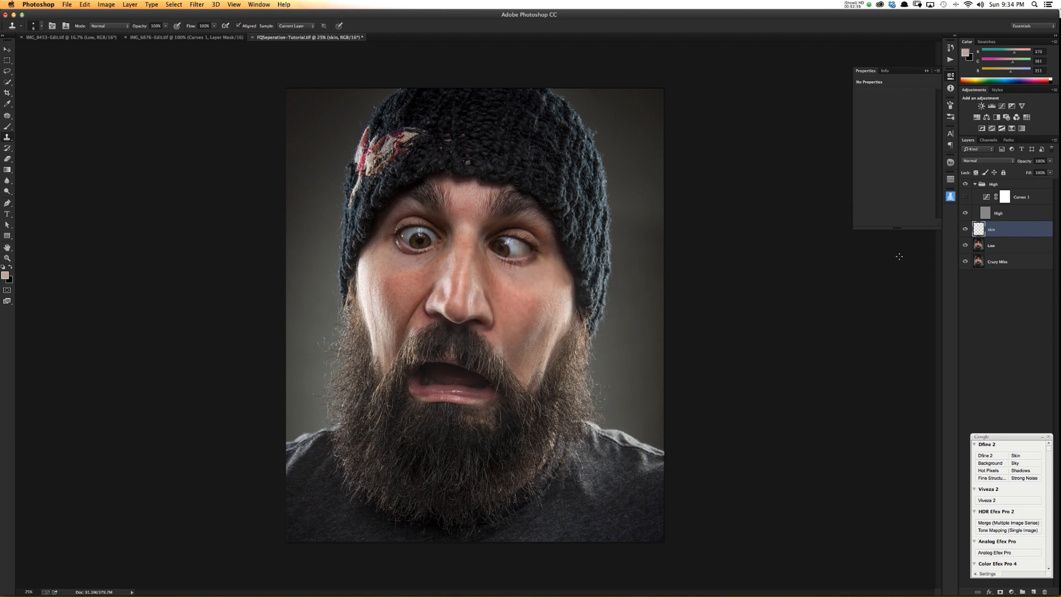
shift+click(1027, 245)
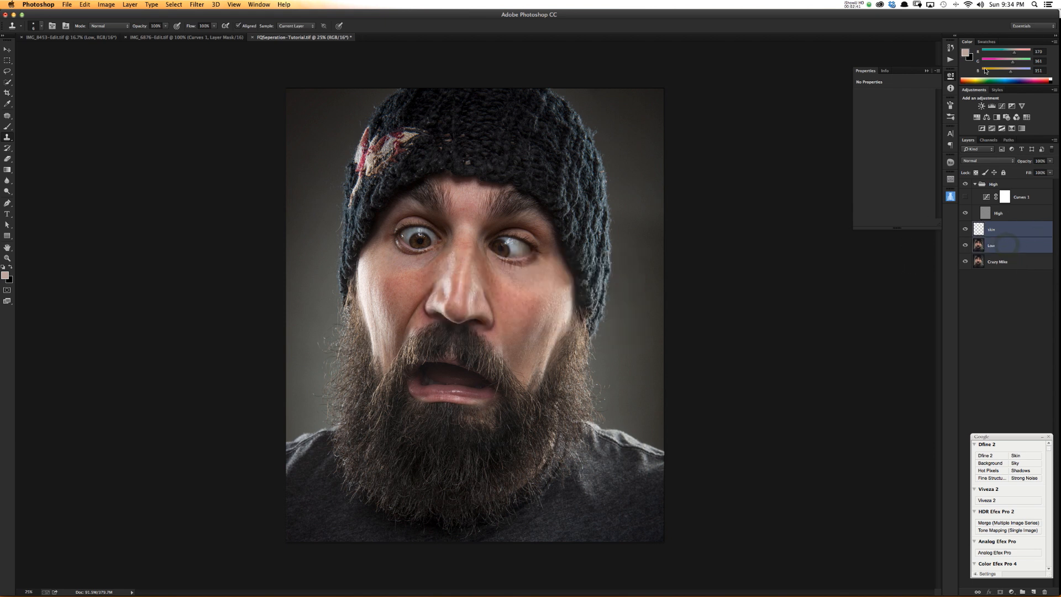
key(super+g)
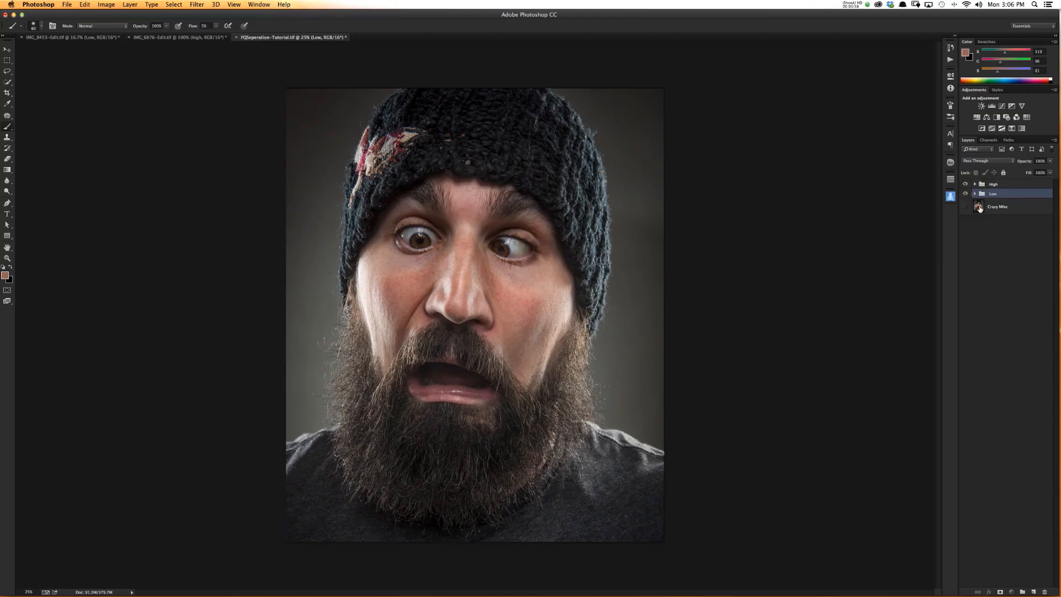
- Expand the Low group, show only that group and make the skin layer active
click(975, 193)
alt+click(966, 194)
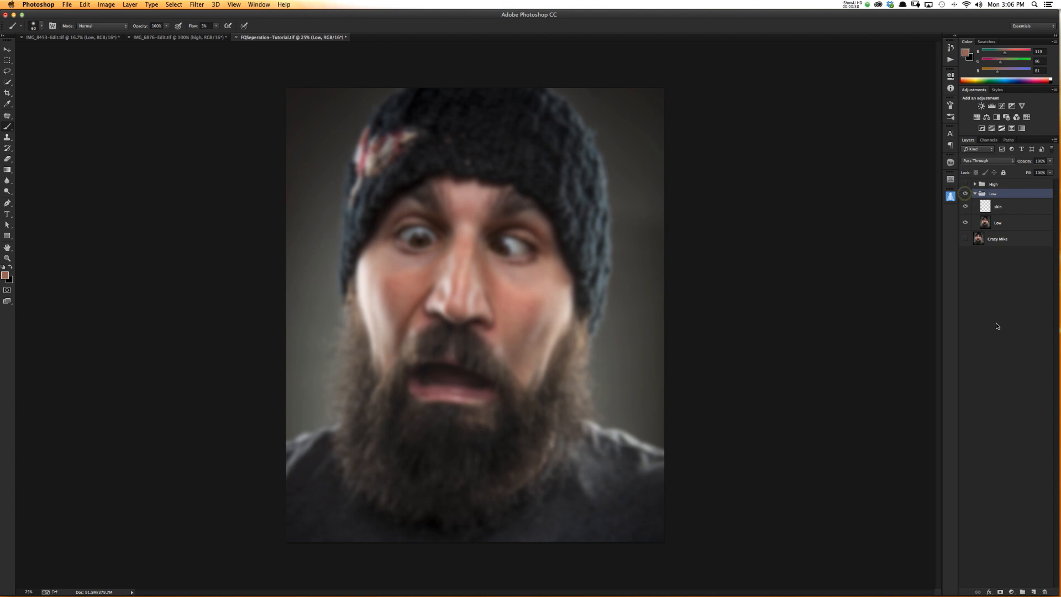
click(988, 208)
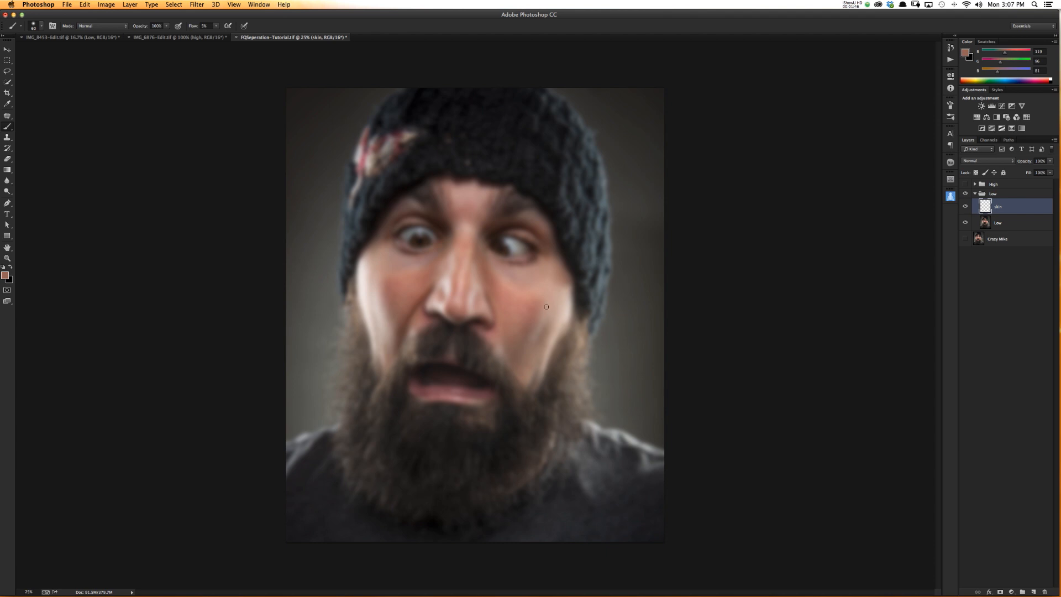
- Choose the soft round 13 px brush tip and review its Transfer settings for opacity control
right_click(509, 272)
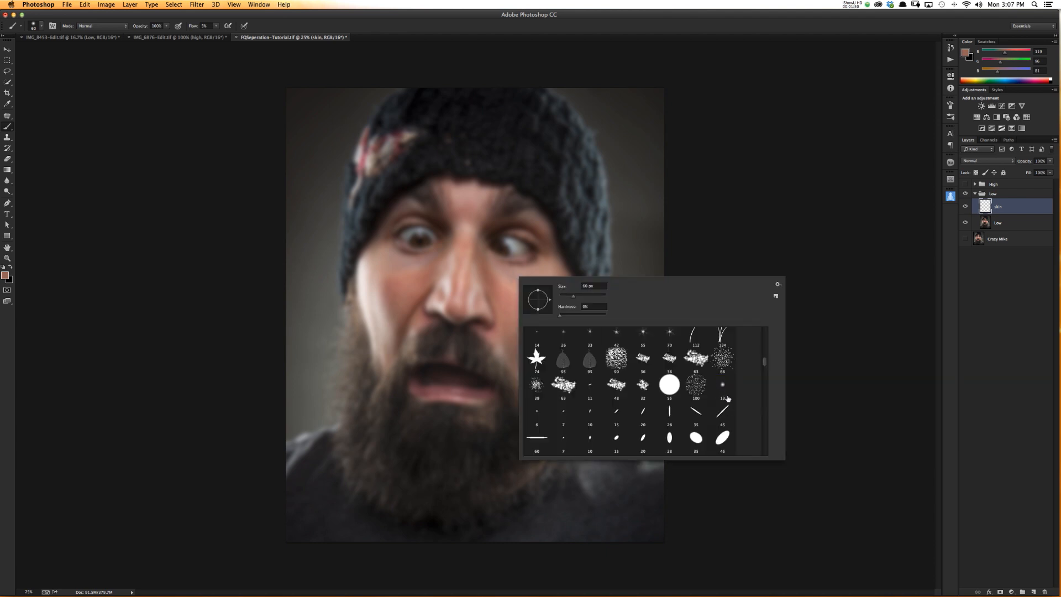
click(726, 396)
right_click(557, 289)
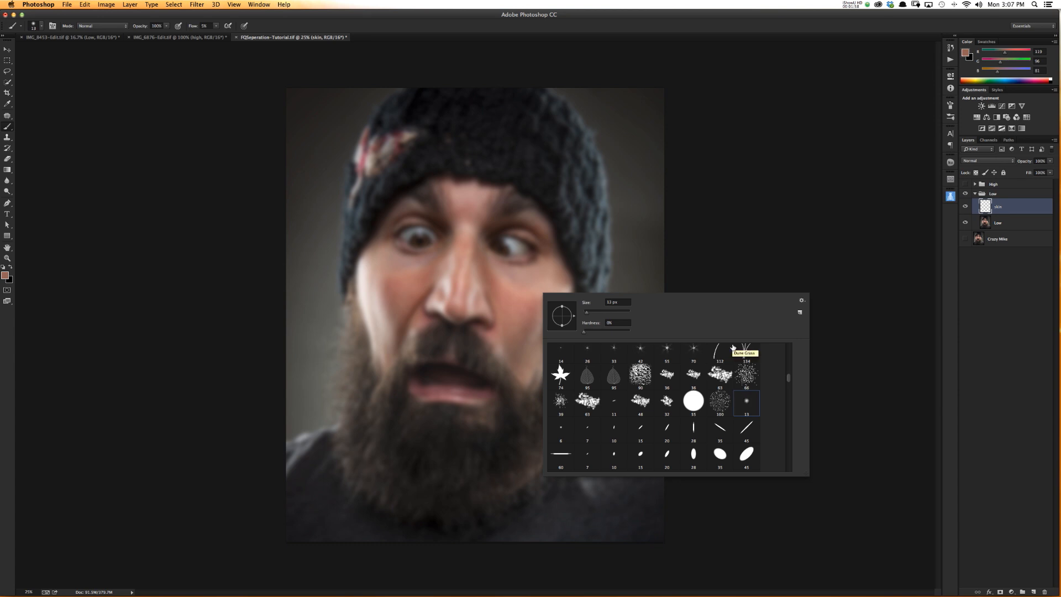
click(949, 108)
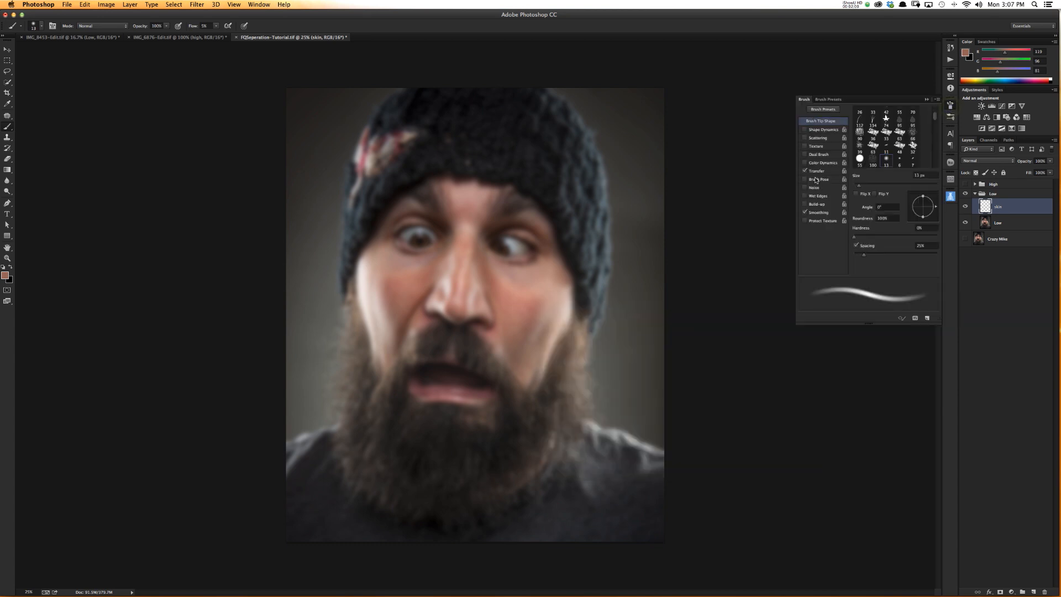
click(821, 172)
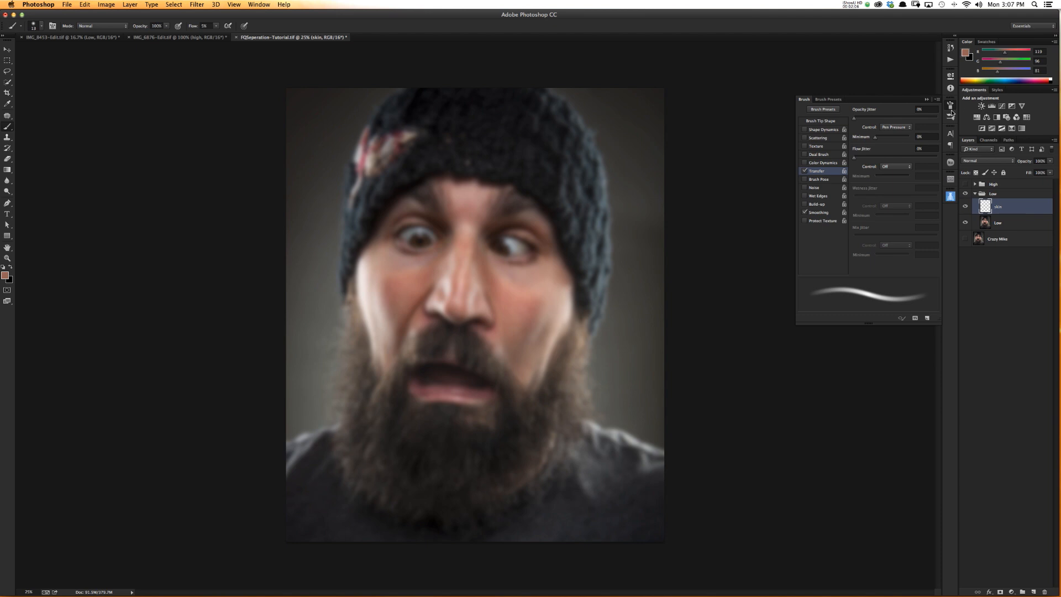
click(950, 105)
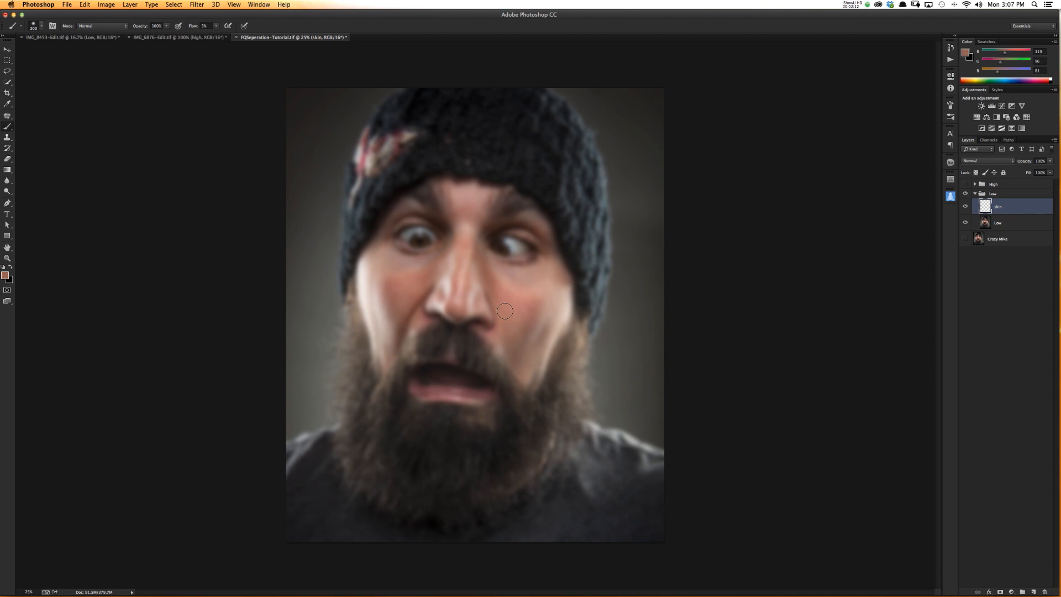
- Even out the cheek tones on the skin layer with skin colour sampled below the eye, and show the High group again
mouse_move(520, 293)
mouse_down()
mouse_move(537, 303)
mouse_move(547, 290)
mouse_up()
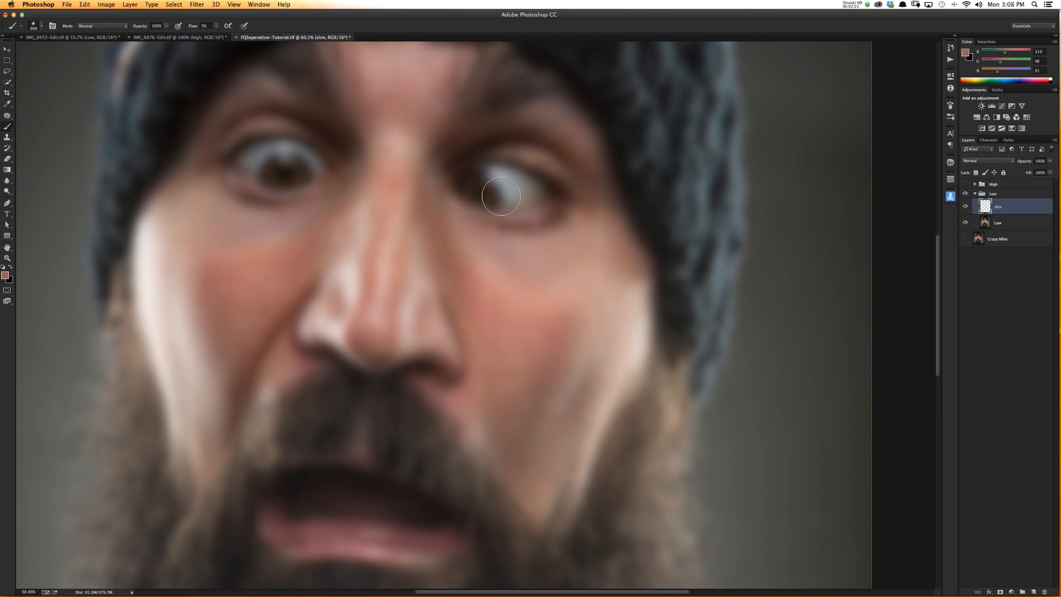
alt+click(484, 262)
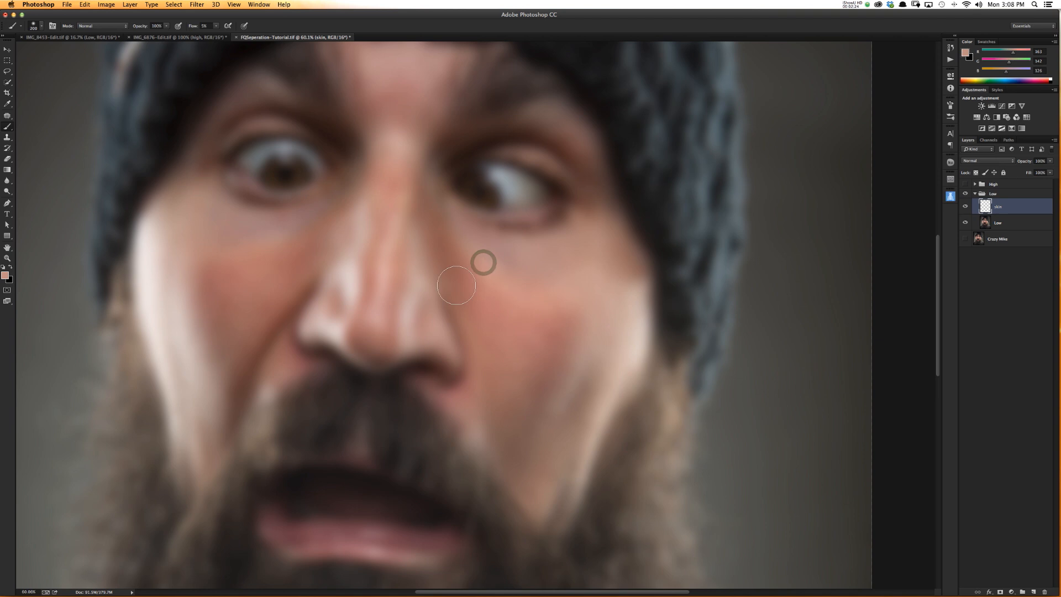
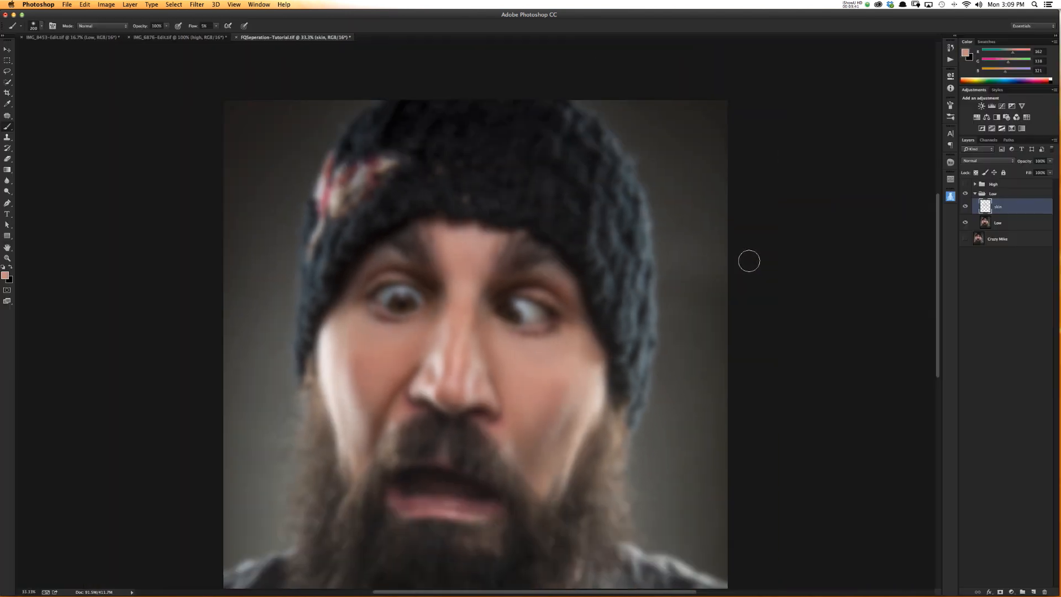
key(super+minus)
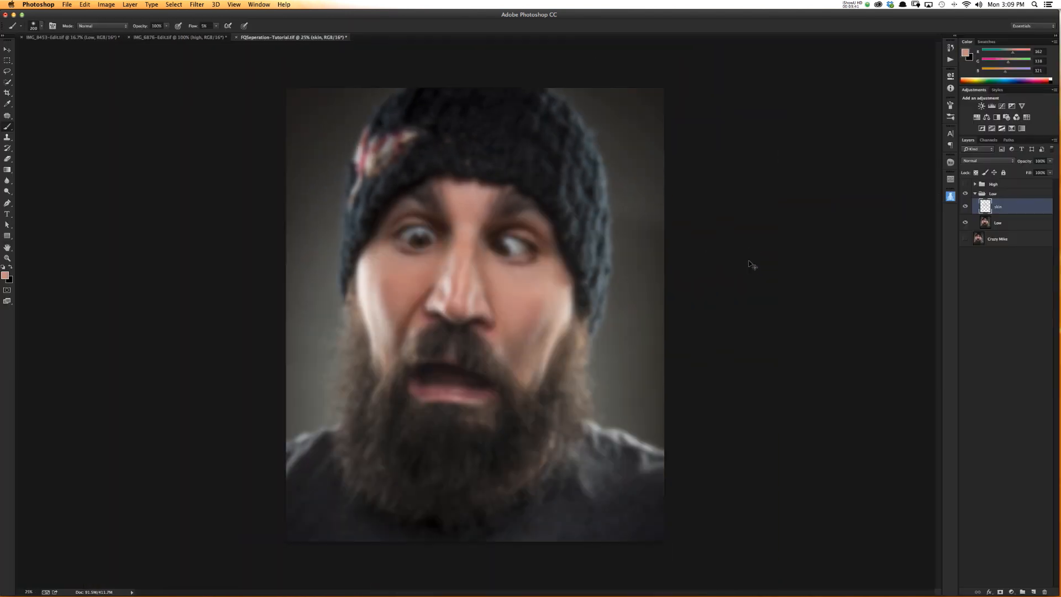
click(965, 184)
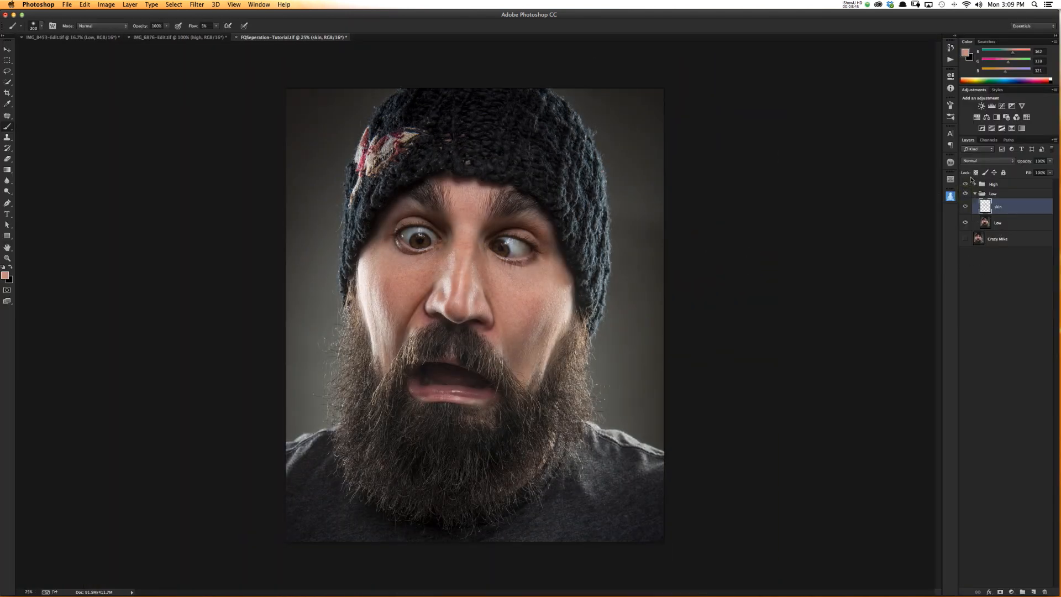
- Compare the portrait with and without the painted skin layer by switching its visibility repeatedly
click(965, 207)
click(966, 208)
click(965, 210)
click(965, 213)
click(965, 214)
click(965, 214)
click(966, 211)
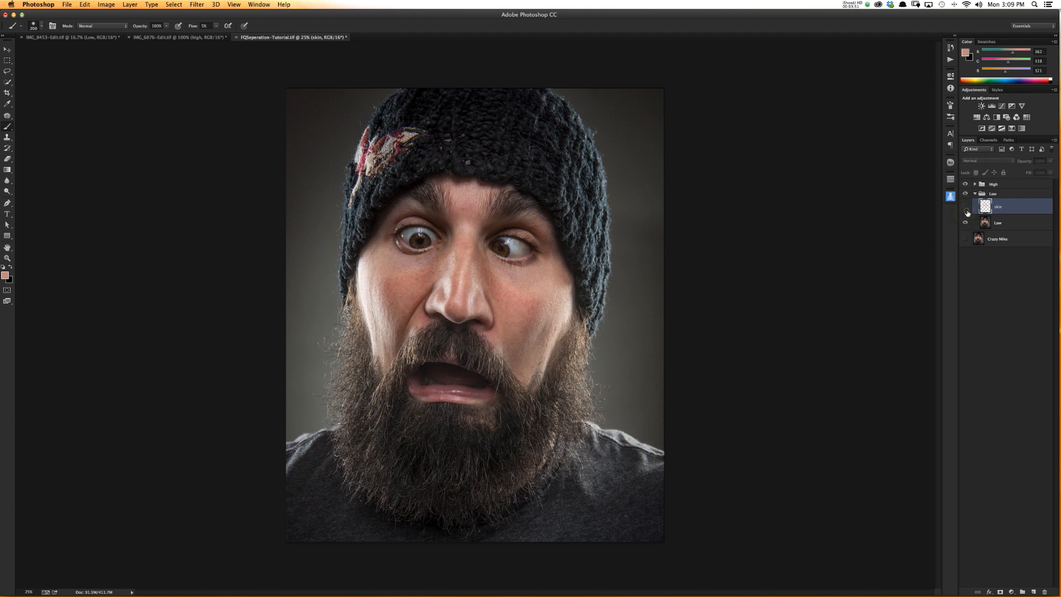
click(965, 213)
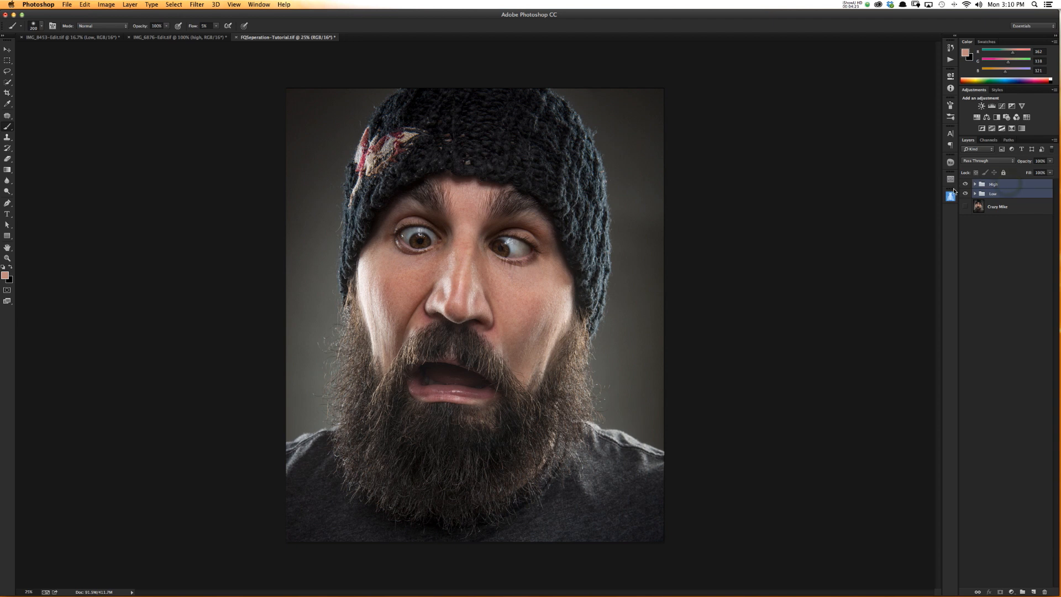
- Combine the High and Low groups in a group named 1, duplicate it as 2 and expand the copy
key(super+g)
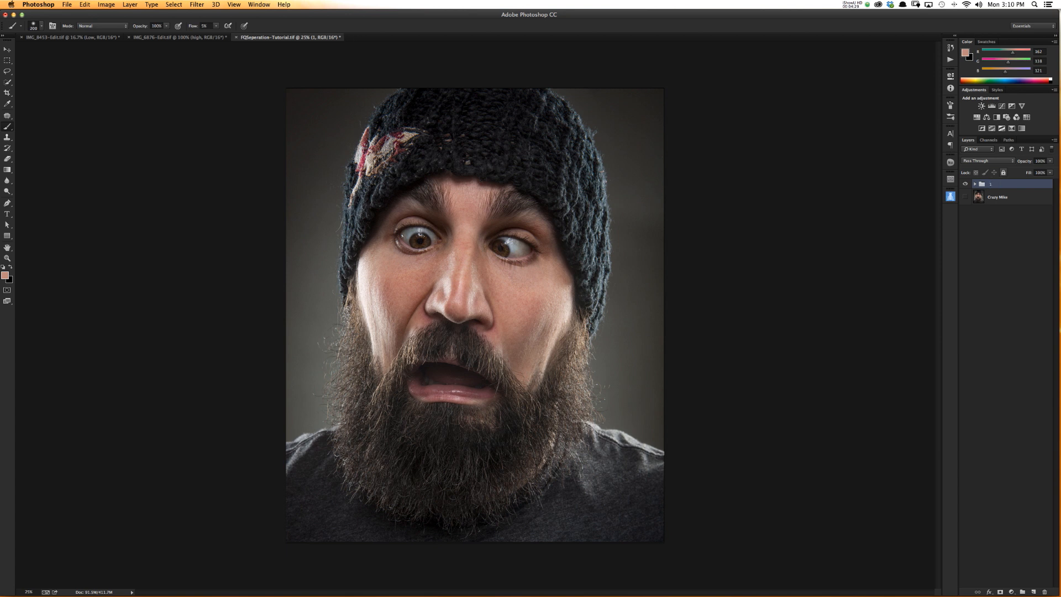
key(super+j)
click(975, 184)
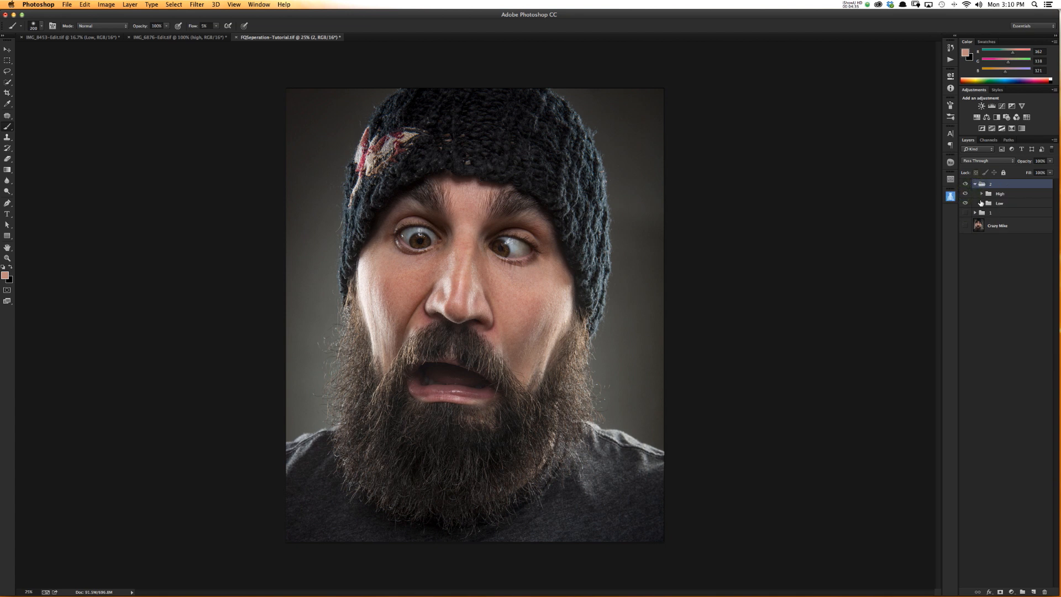
- Expand the High group inside group 2, turn on its Curves 1 layer and isolate the High group
click(982, 194)
alt+click(966, 194)
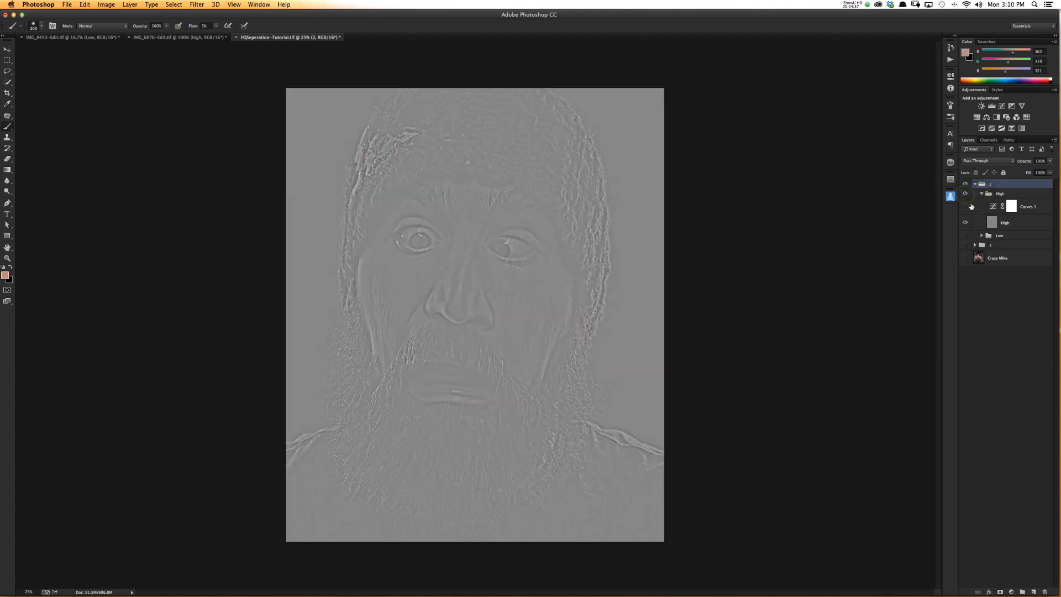
alt+click(966, 195)
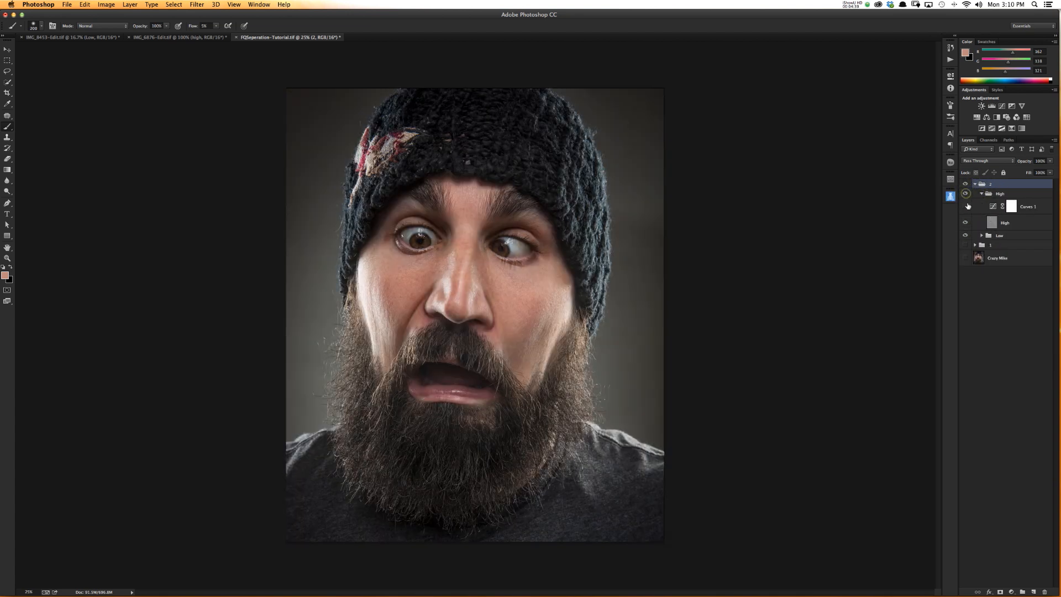
click(965, 206)
alt+click(966, 194)
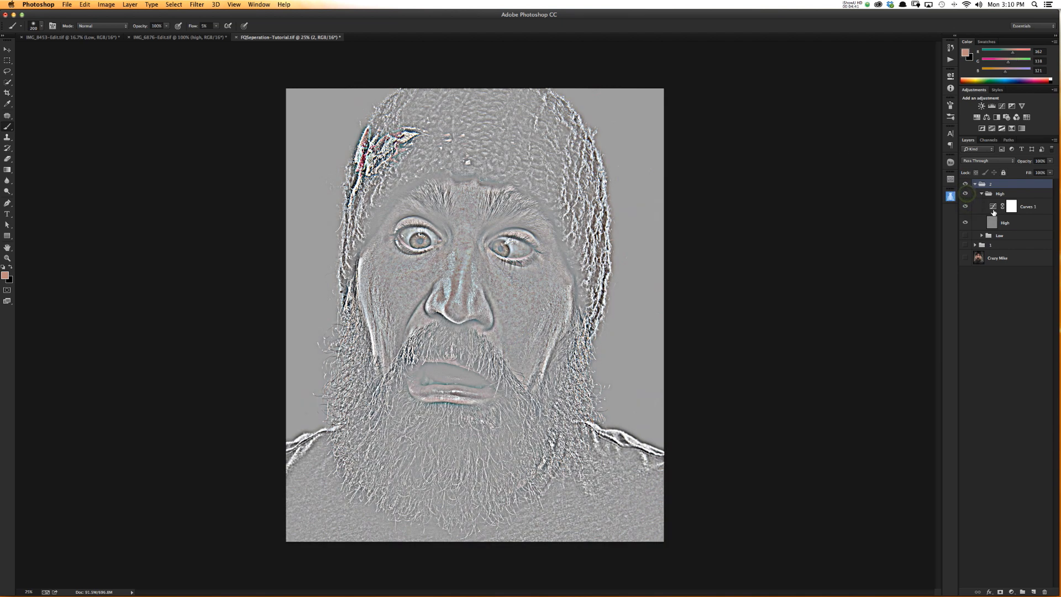
- Clone cheek texture over both nostrils and the sides of the nose on the High layer with the Clone Stamp
click(993, 226)
key(s)
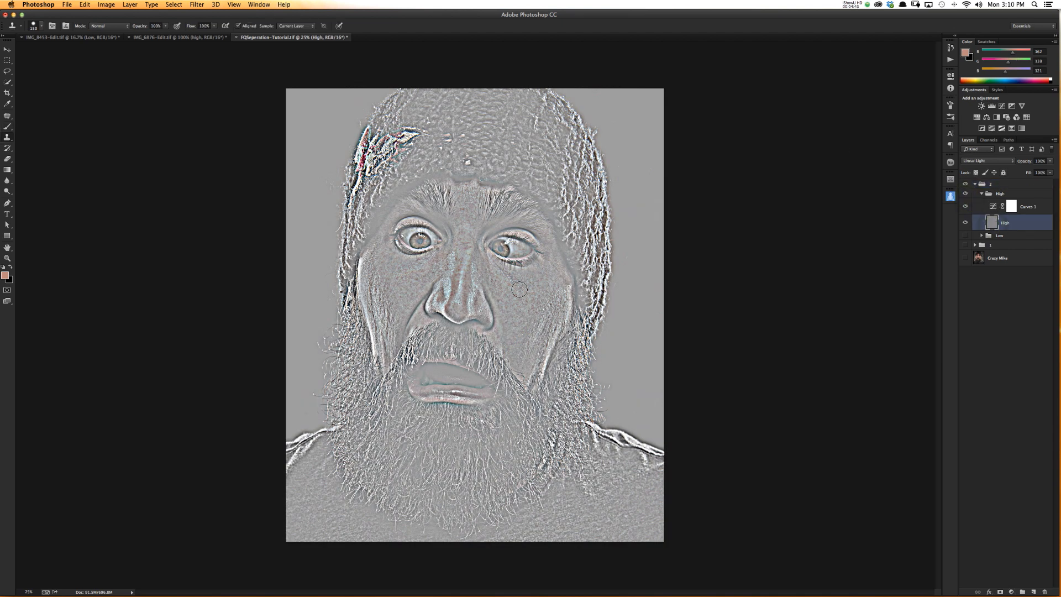
drag(484, 304, 571, 312)
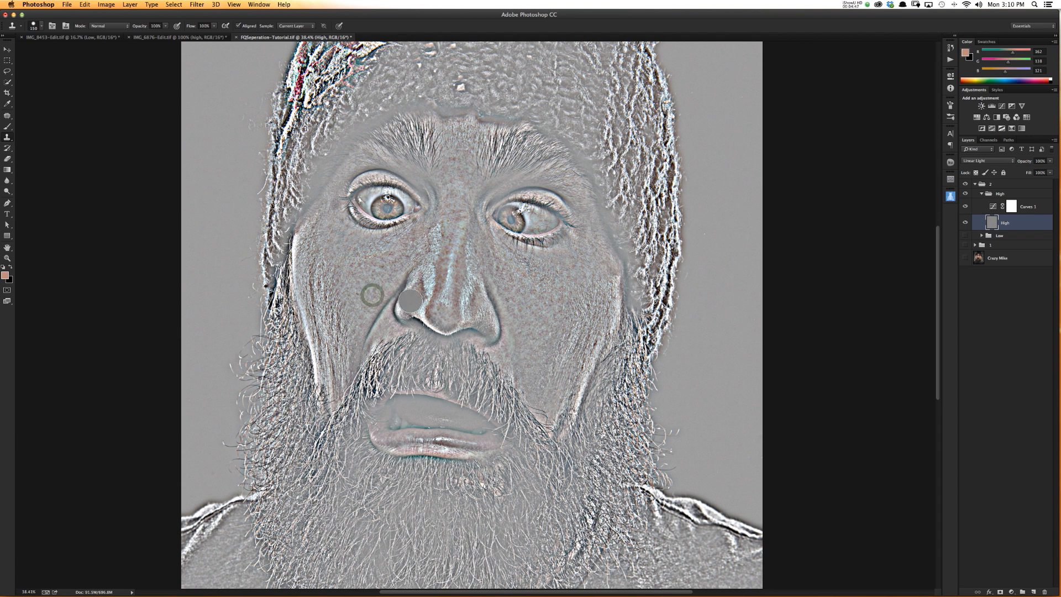
alt+click(517, 332)
click(497, 336)
alt+click(509, 324)
click(481, 322)
click(476, 268)
click(474, 276)
click(398, 272)
click(400, 301)
alt+click(379, 298)
click(398, 286)
click(421, 294)
alt+click(404, 272)
click(426, 249)
click(428, 234)
- Clone clean skin texture over the nose bridge and the right nostril edge on the High layer with a smaller brush
key(bracketleft)
key(bracketleft)
key(bracketleft)
key(bracketleft)
click(445, 284)
alt+click(445, 292)
click(442, 309)
click(449, 284)
alt+click(483, 294)
click(480, 330)
alt+click(508, 323)
drag(505, 346, 487, 336)
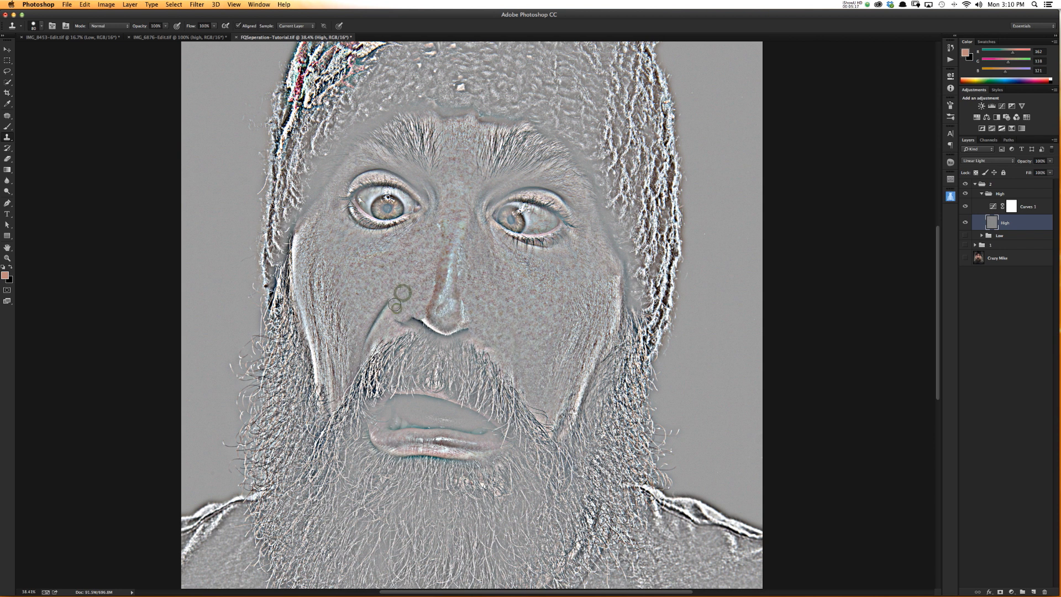
- Clone cheek texture over the nose tip and its lower edge above the moustache on the High layer
alt+click(408, 287)
click(425, 319)
click(457, 326)
alt+click(402, 295)
click(453, 328)
alt+click(402, 289)
alt+click(401, 306)
alt+click(403, 281)
alt+click(409, 282)
click(448, 321)
click(457, 325)
alt+click(410, 276)
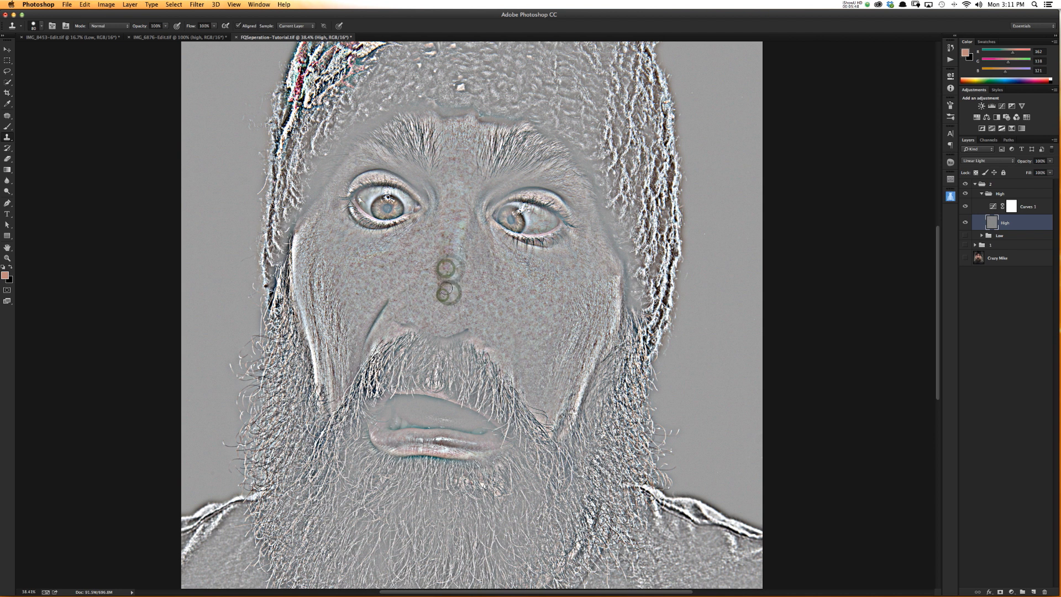
click(468, 329)
click(438, 316)
click(450, 333)
click(425, 326)
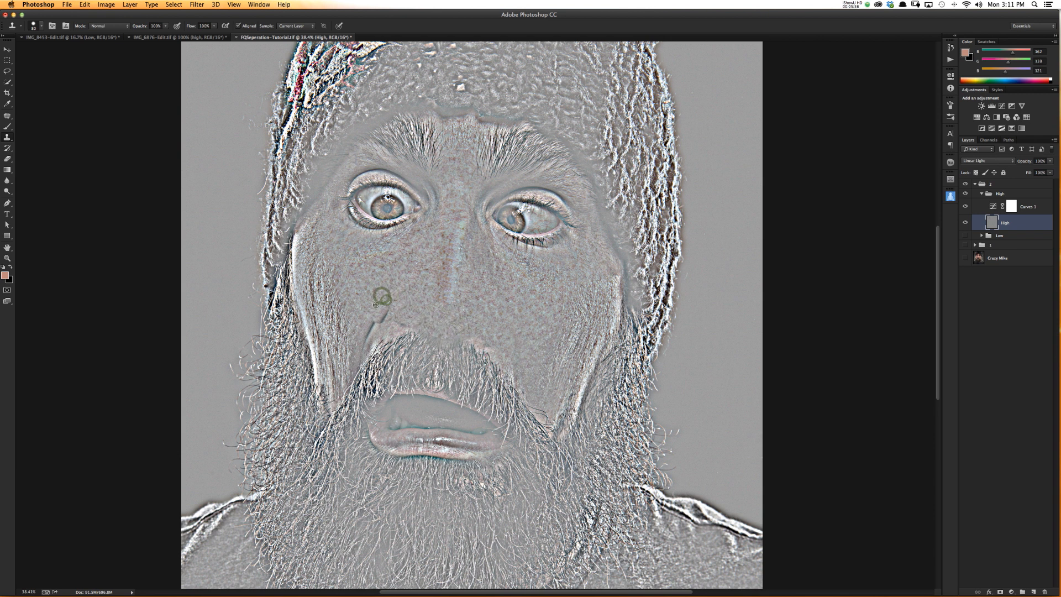
- Clone nearby skin texture over the cheek fold running from the nose to the moustache
alt+click(374, 304)
click(378, 317)
click(370, 319)
click(369, 330)
click(366, 339)
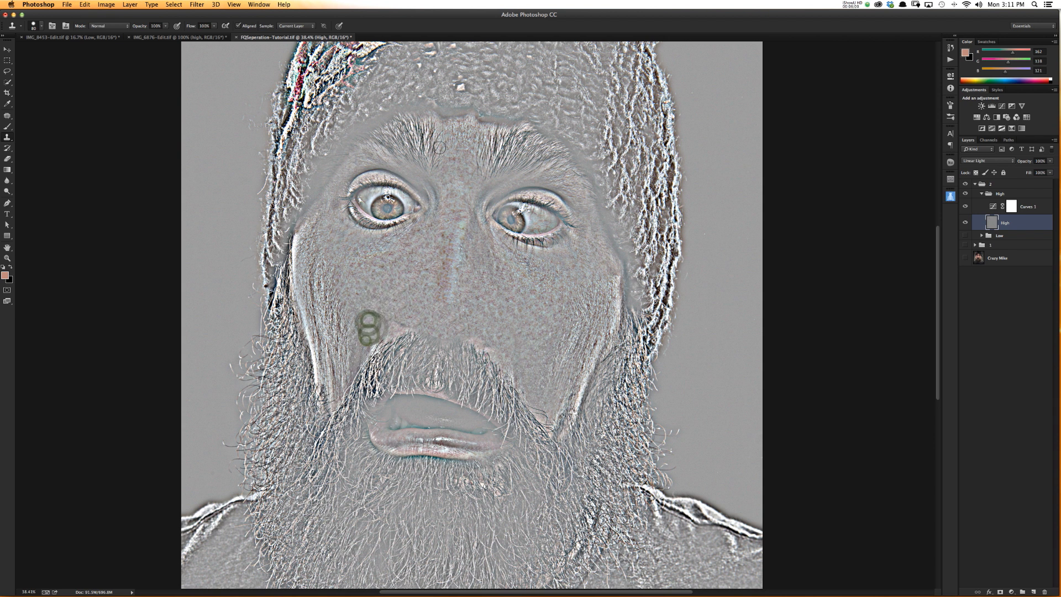
- Hide the Curves 1 layer, show and expand the Low group, and select its skin layer
click(966, 206)
click(965, 236)
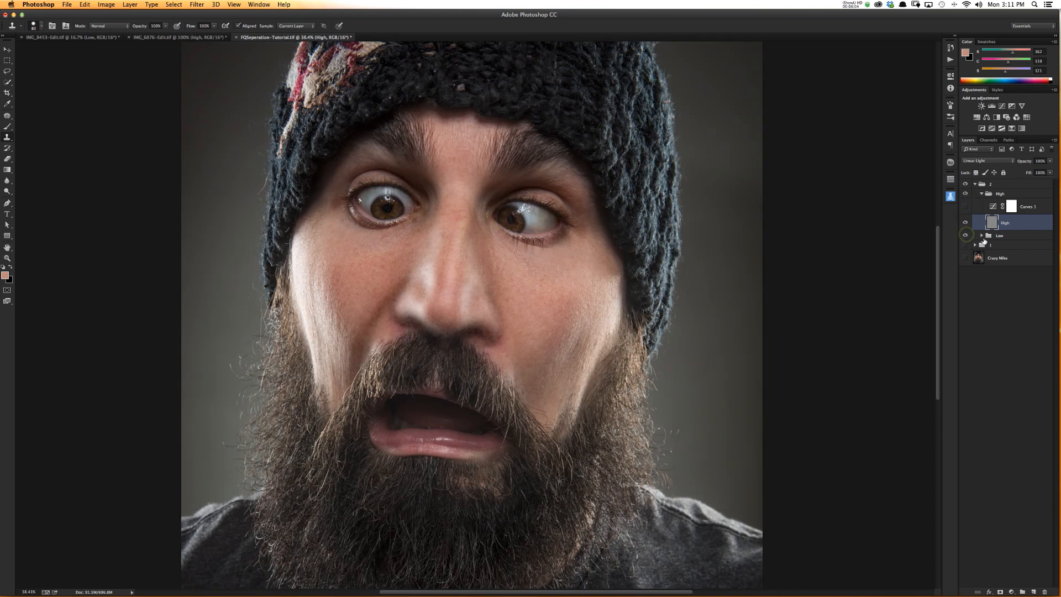
click(982, 236)
click(993, 250)
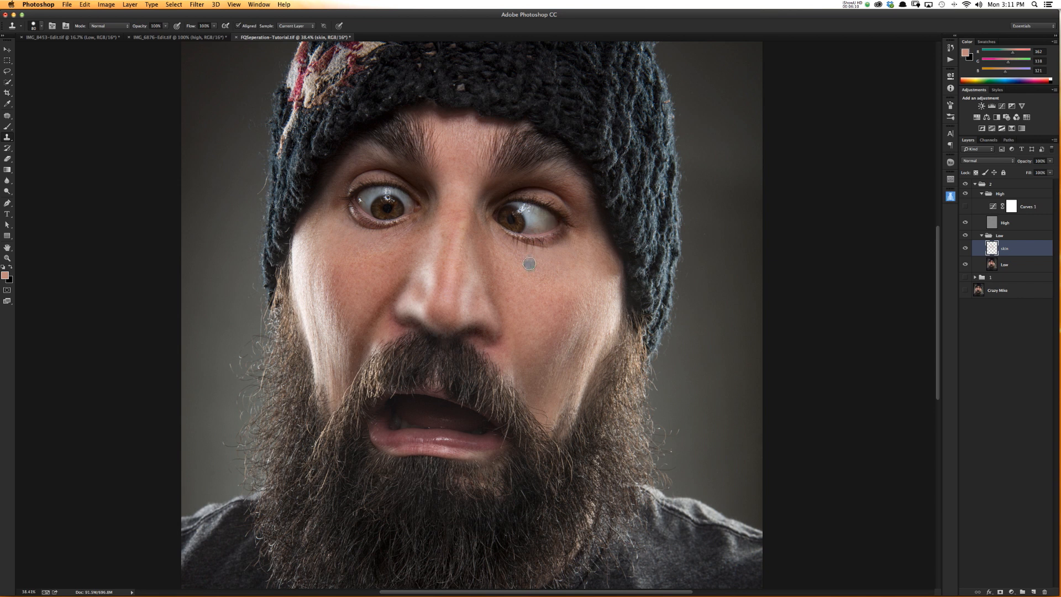
- Paint over the right nostril and side of the nose on the skin layer with colour sampled from the adjacent cheek
key(b)
alt+click(517, 280)
drag(494, 290, 483, 266)
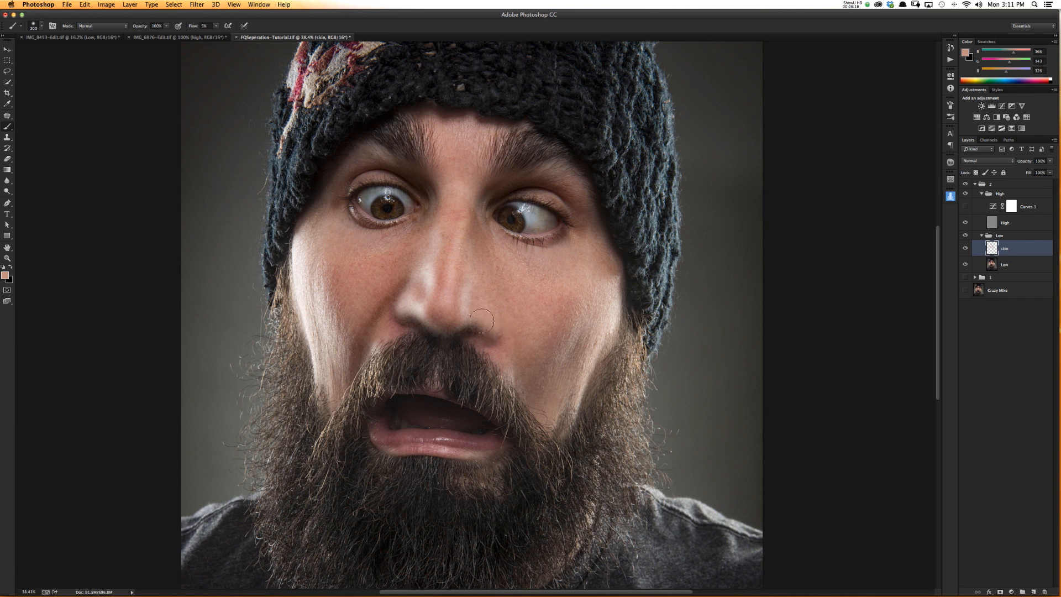
mouse_move(491, 331)
mouse_down()
mouse_move(518, 360)
mouse_move(490, 325)
mouse_up()
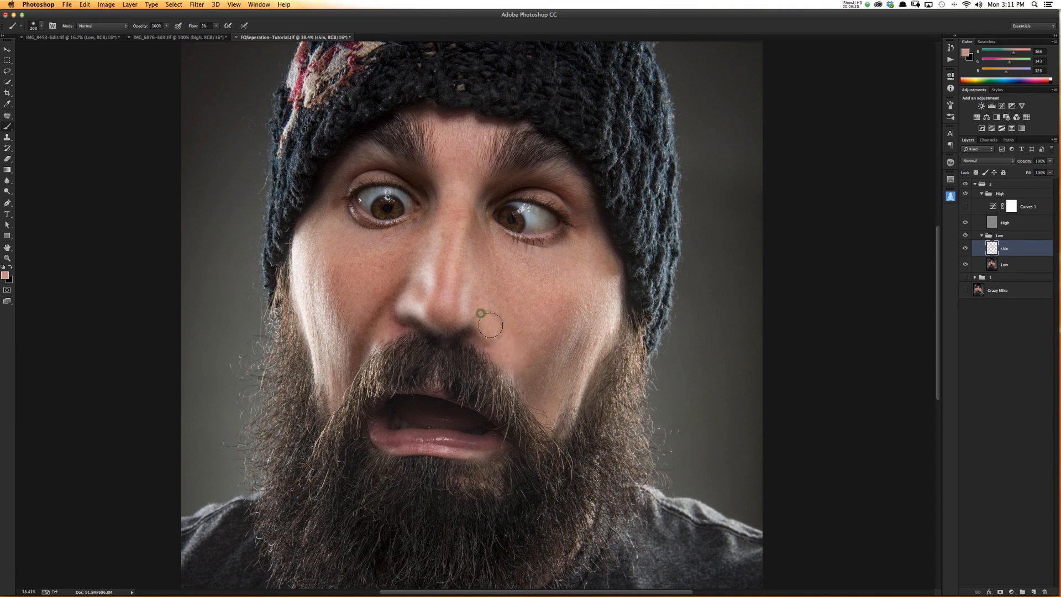
mouse_move(526, 279)
mouse_down()
mouse_move(505, 304)
mouse_move(491, 290)
mouse_up()
click(497, 293)
- Paint over the left nostril and side of the nose with skin colours sampled from the left cheek
alt+click(372, 280)
mouse_move(386, 289)
mouse_down()
mouse_move(402, 287)
mouse_move(415, 307)
mouse_up()
mouse_move(425, 259)
mouse_down()
mouse_move(419, 251)
mouse_move(425, 257)
mouse_up()
alt+click(389, 256)
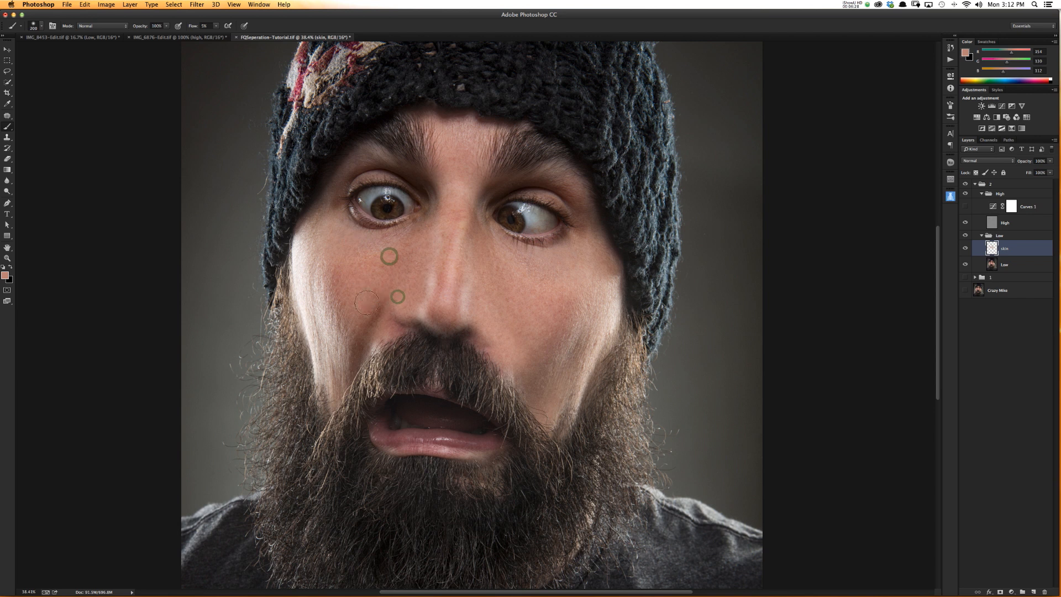
drag(384, 293, 396, 298)
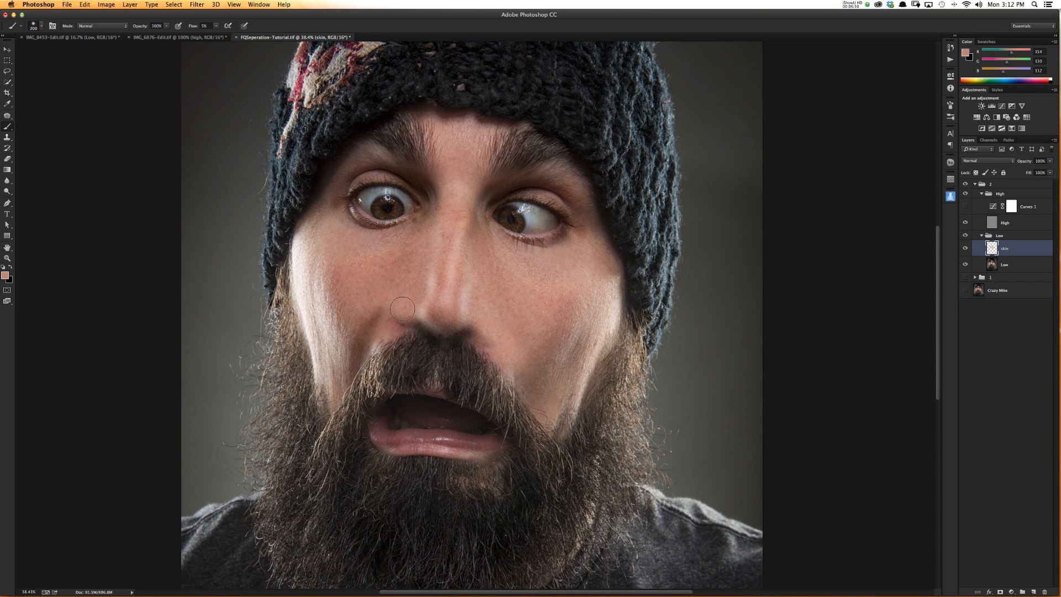
- Blend the remaining nostril edges and nose tip into both cheeks by resampling neighbouring skin colours and painting over them
alt+click(520, 296)
mouse_move(472, 317)
mouse_down()
mouse_move(483, 336)
mouse_move(490, 328)
mouse_move(462, 319)
mouse_move(481, 308)
mouse_move(458, 264)
mouse_up()
alt+click(489, 293)
alt+click(409, 275)
drag(421, 303, 418, 307)
alt+click(376, 281)
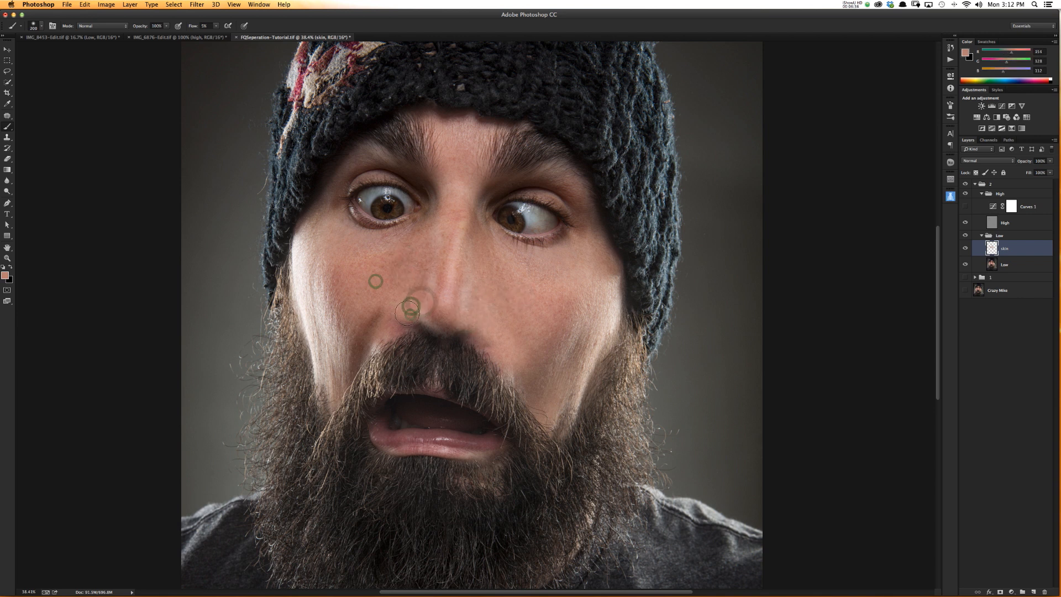
click(408, 310)
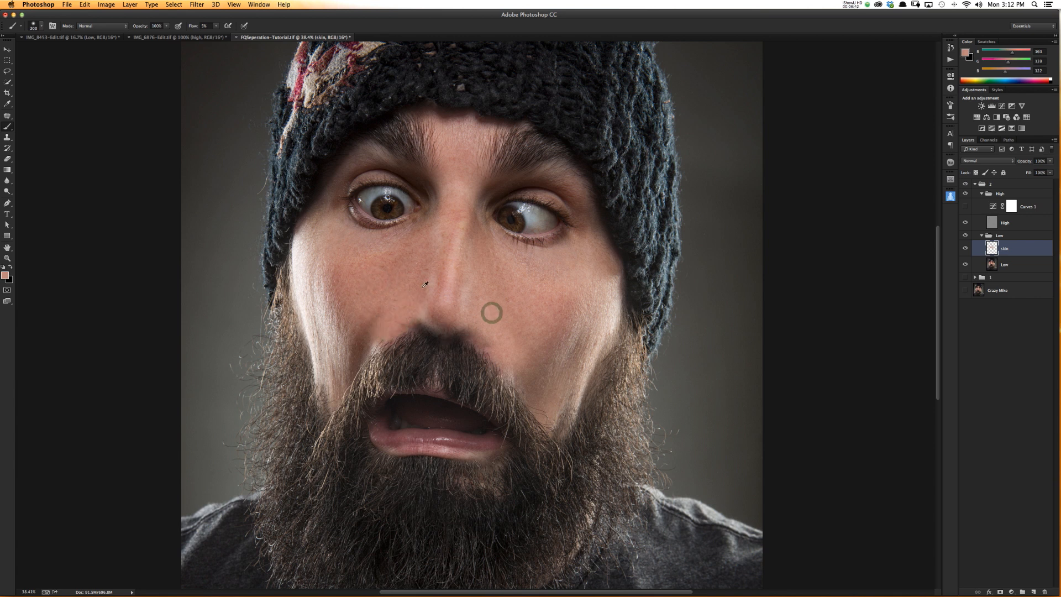
alt+click(400, 296)
click(422, 313)
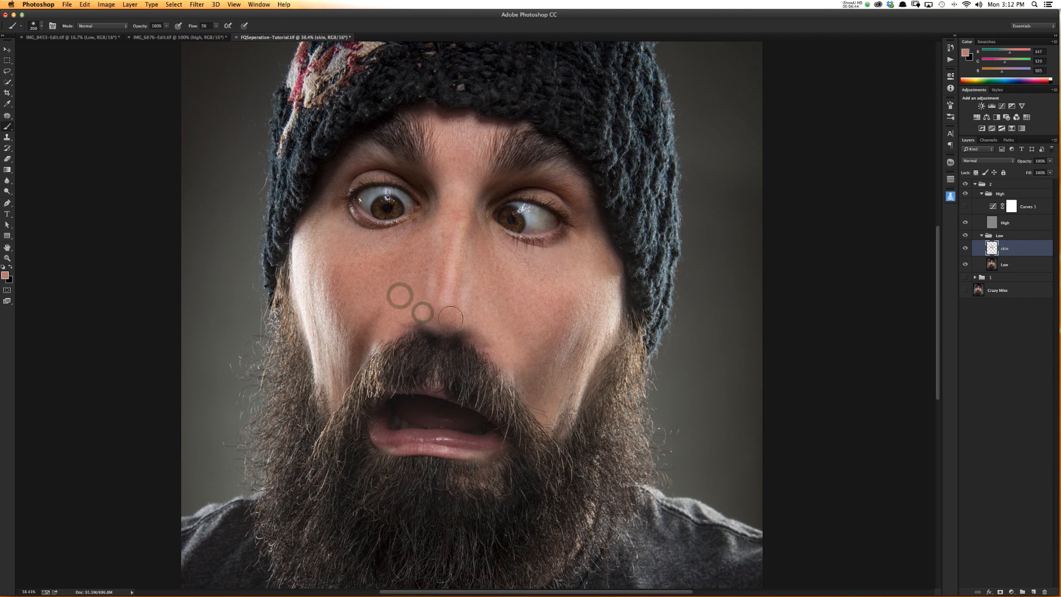
alt+click(508, 326)
click(479, 314)
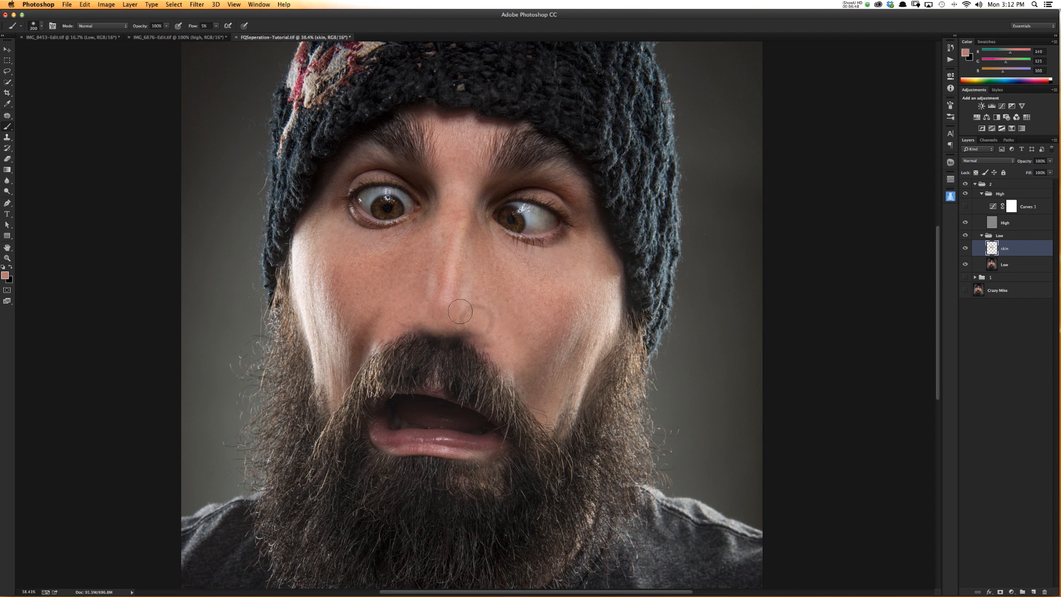
- Even out the skin between the eyebrows, then paint a light streak down the nose bridge and shade its sides near the eyes
alt+click(457, 118)
click(462, 144)
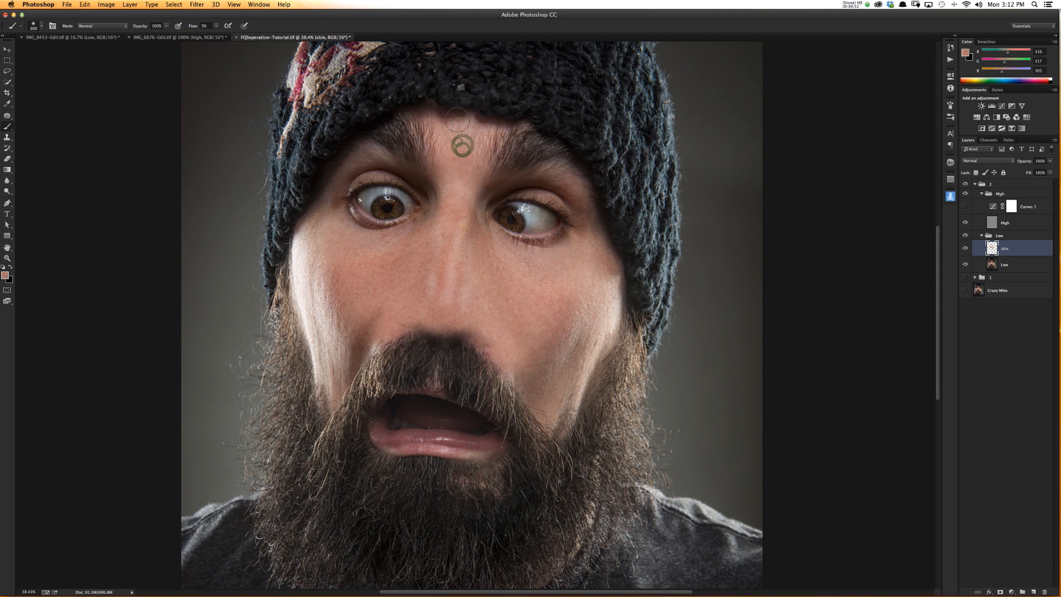
click(454, 221)
alt+drag(598, 314, 621, 306)
drag(458, 187, 447, 314)
drag(454, 224, 444, 304)
drag(452, 179, 440, 315)
drag(457, 227, 449, 305)
click(449, 295)
alt+click(481, 238)
click(424, 222)
click(479, 225)
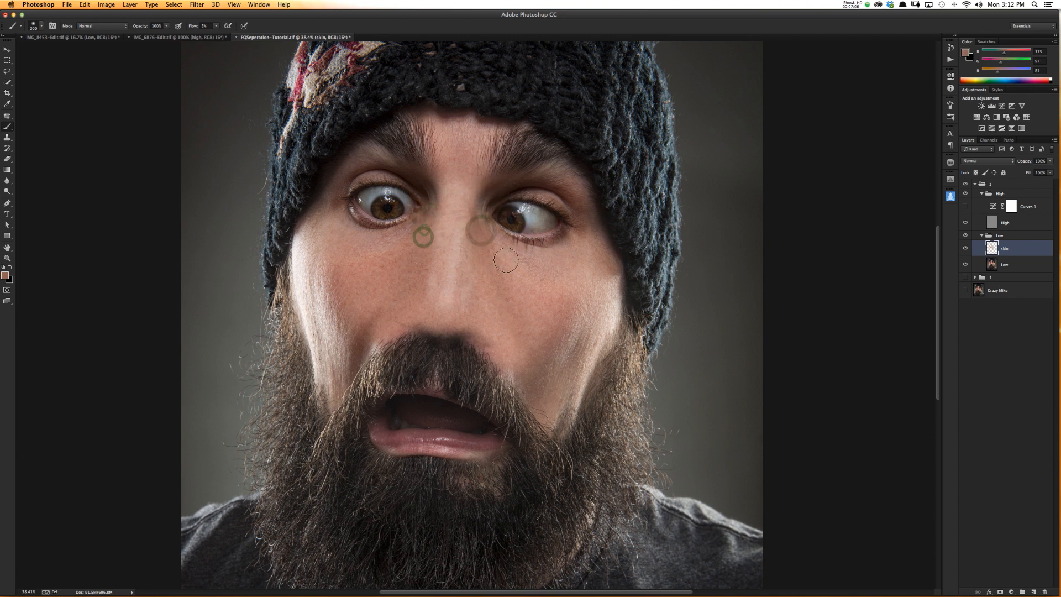
- Brighten the new nose tip on the skin layer with light tones sampled from the nose and the bright right cheek edge
key(super+minus)
key(super+minus)
key(super+minus)
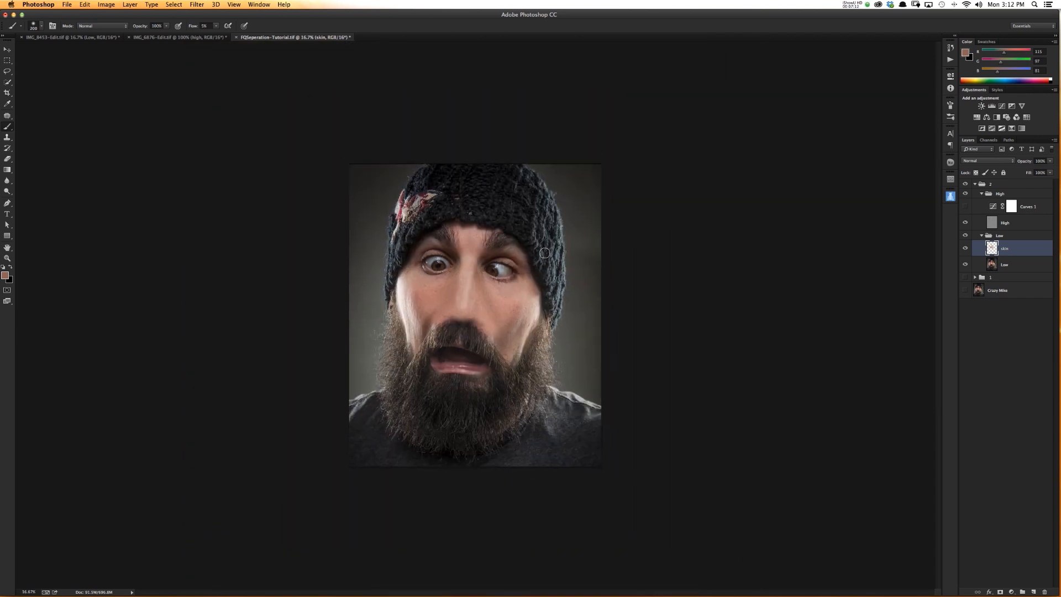
drag(485, 337, 583, 288)
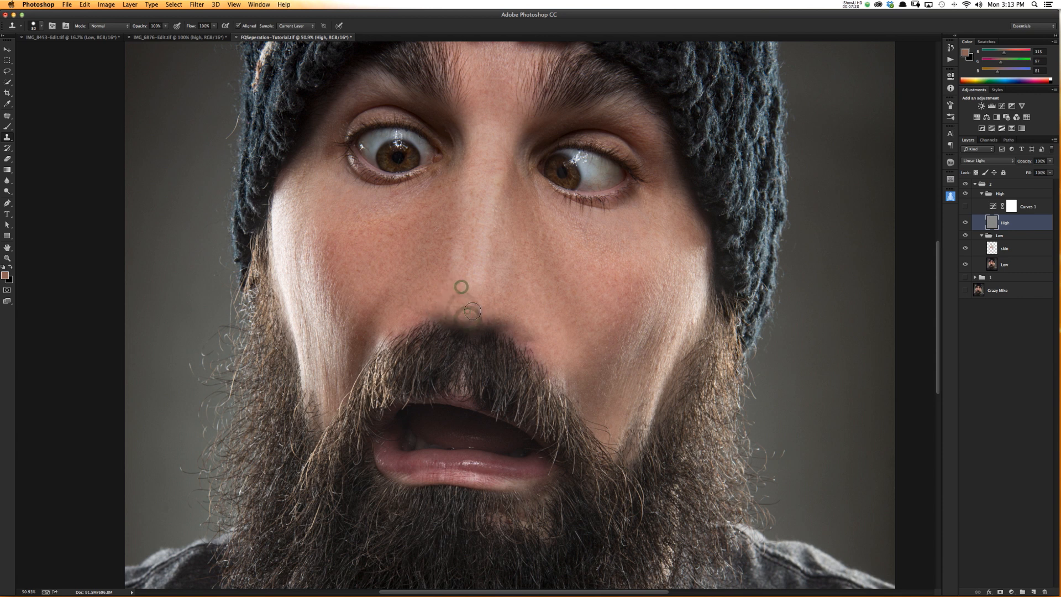
click(996, 250)
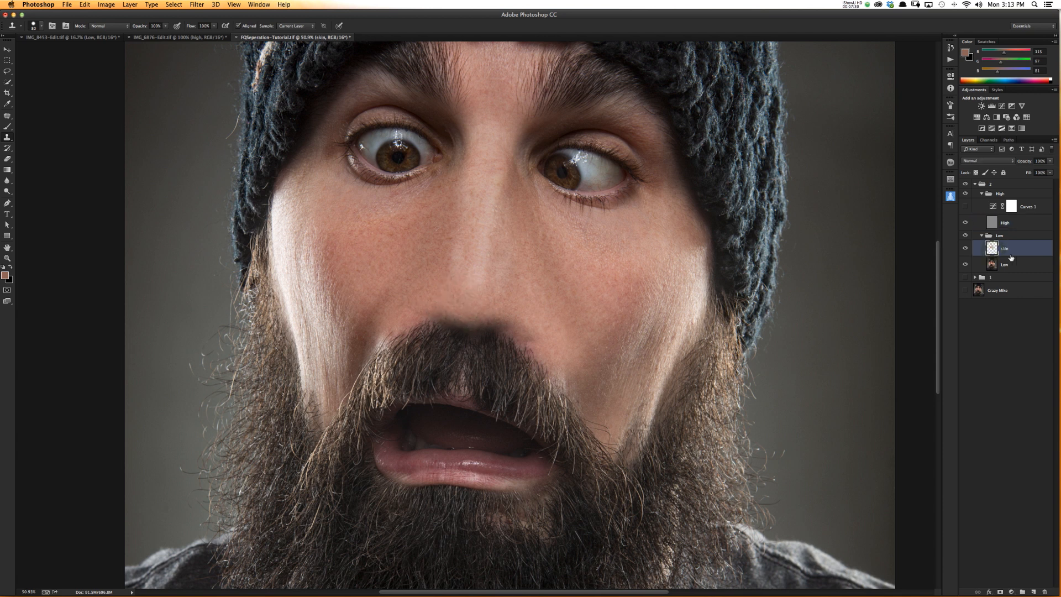
key(b)
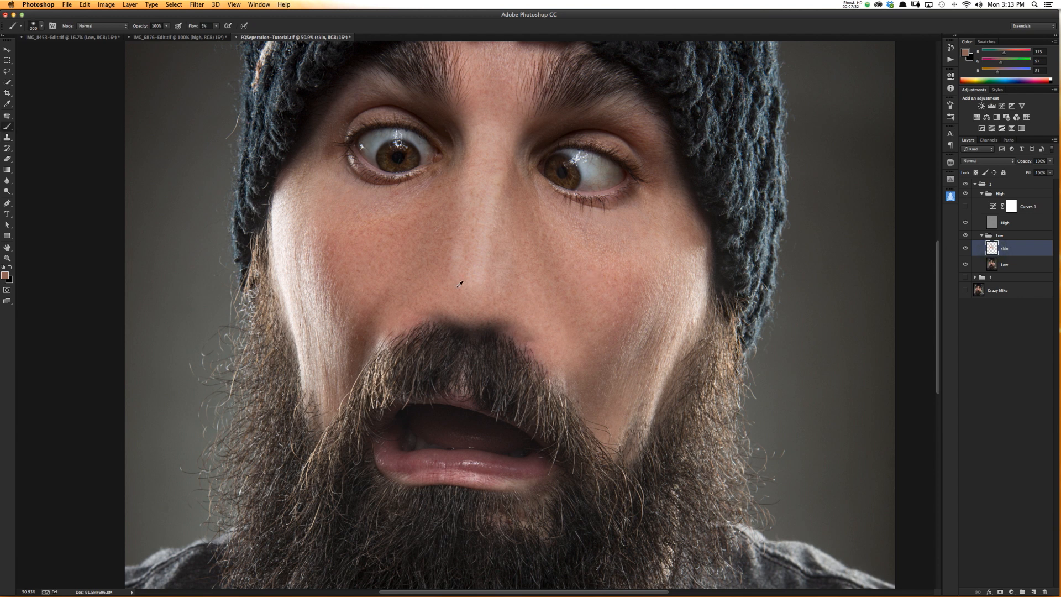
alt+click(482, 269)
click(472, 289)
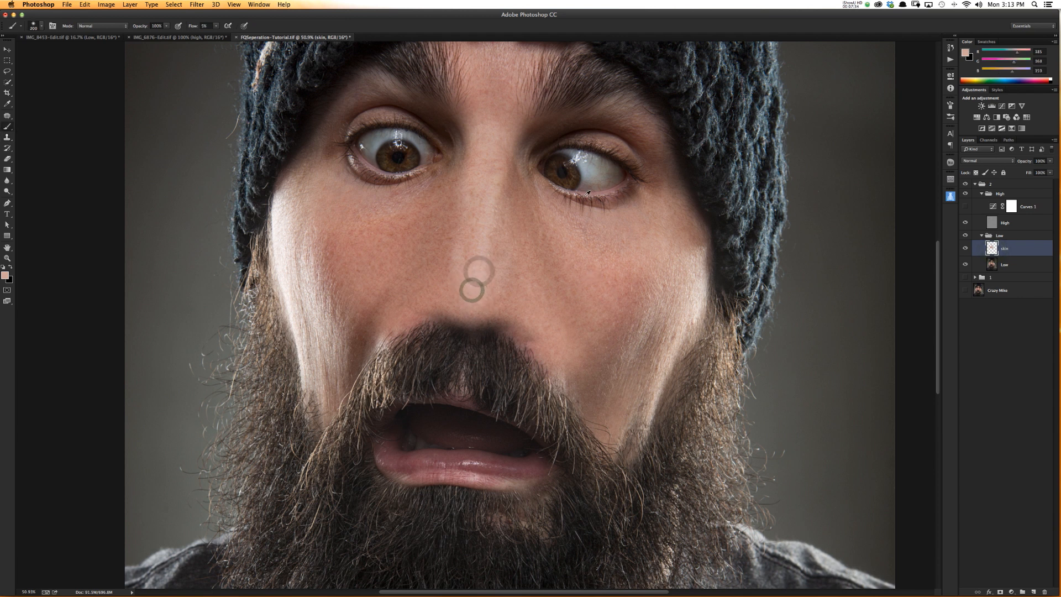
alt+click(699, 287)
click(469, 288)
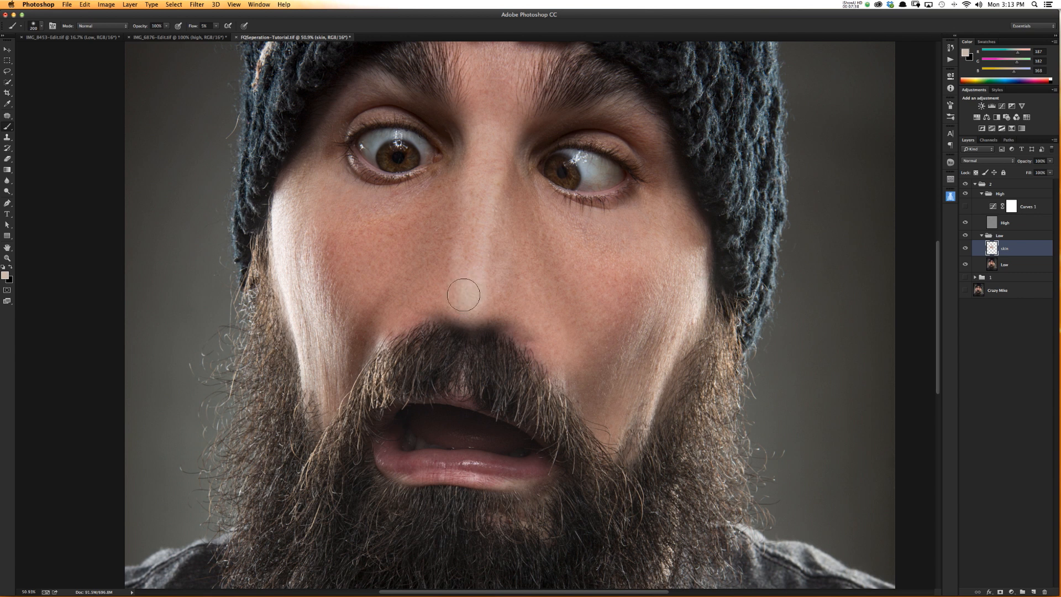
- Paint thin dark shadows beneath the new nose along the moustache with a much smaller brush and a sampled dark brown
alt+click(369, 326)
click(420, 271)
key([)
key([)
key([)
key([)
key([)
key([)
key([)
key([)
key([)
key([)
key([)
click(438, 316)
click(444, 321)
drag(450, 317, 410, 305)
mouse_move(490, 325)
mouse_down()
mouse_move(533, 314)
mouse_move(501, 322)
mouse_up()
drag(501, 322, 532, 310)
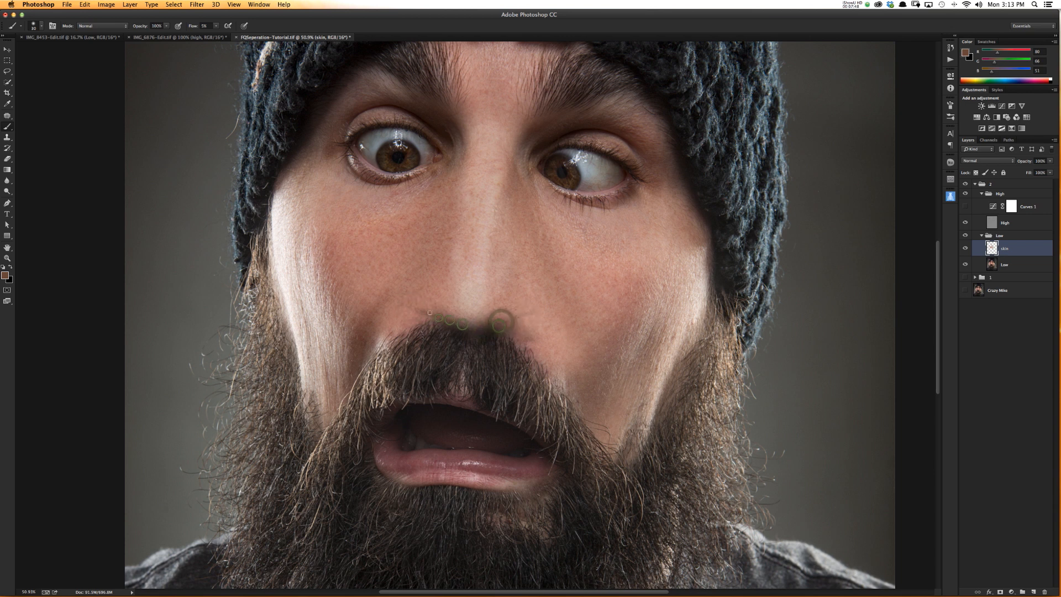
drag(409, 314, 403, 322)
click(415, 317)
drag(505, 326, 534, 312)
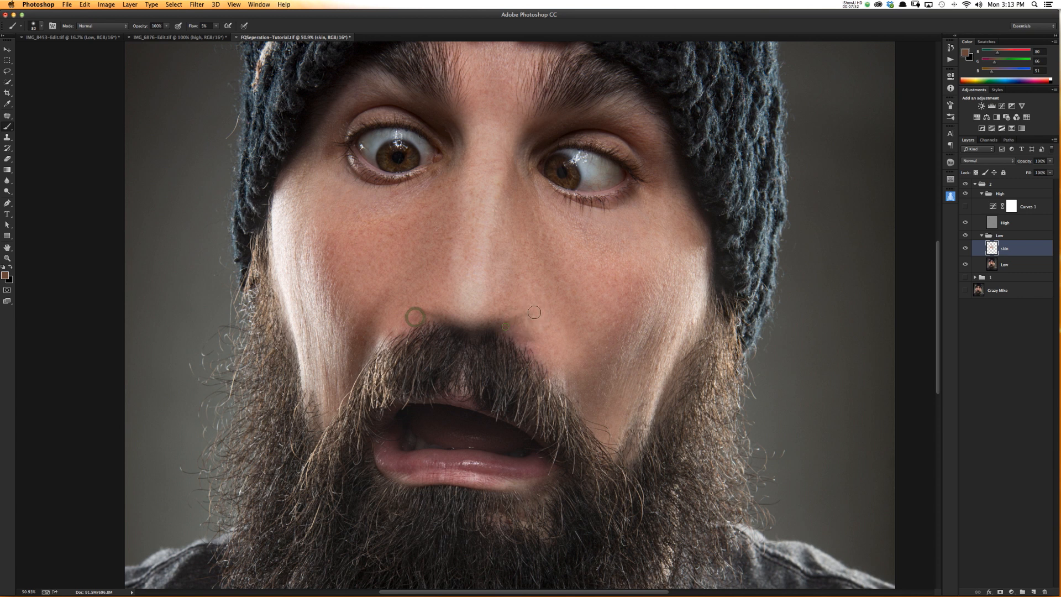
- Paint highlights on the new nose tip, nostril wings and bridge with the bright cheek tone, and fit the whole portrait in view
alt+click(703, 277)
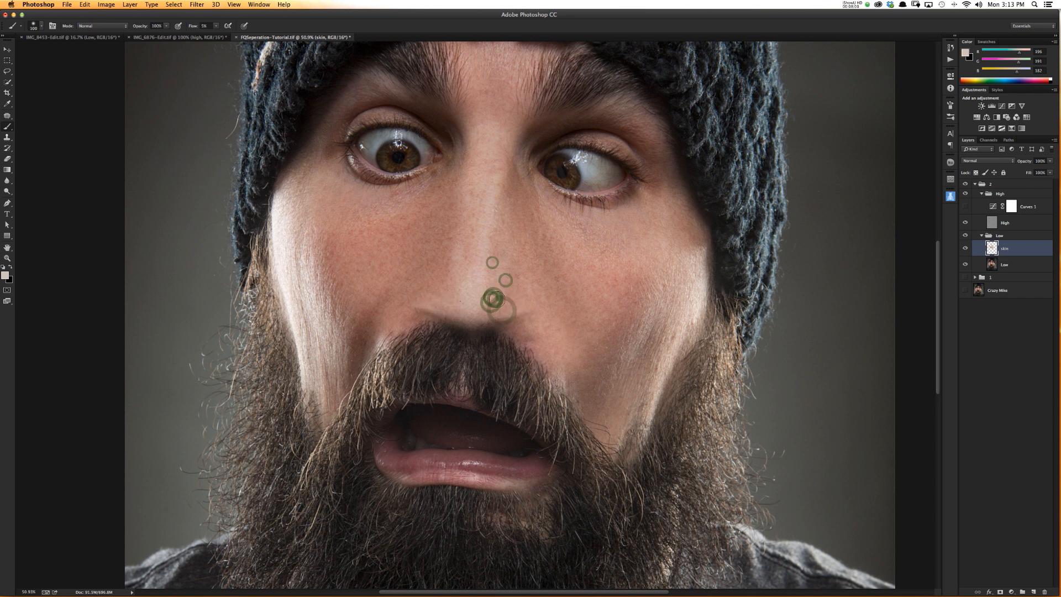
click(459, 298)
click(431, 290)
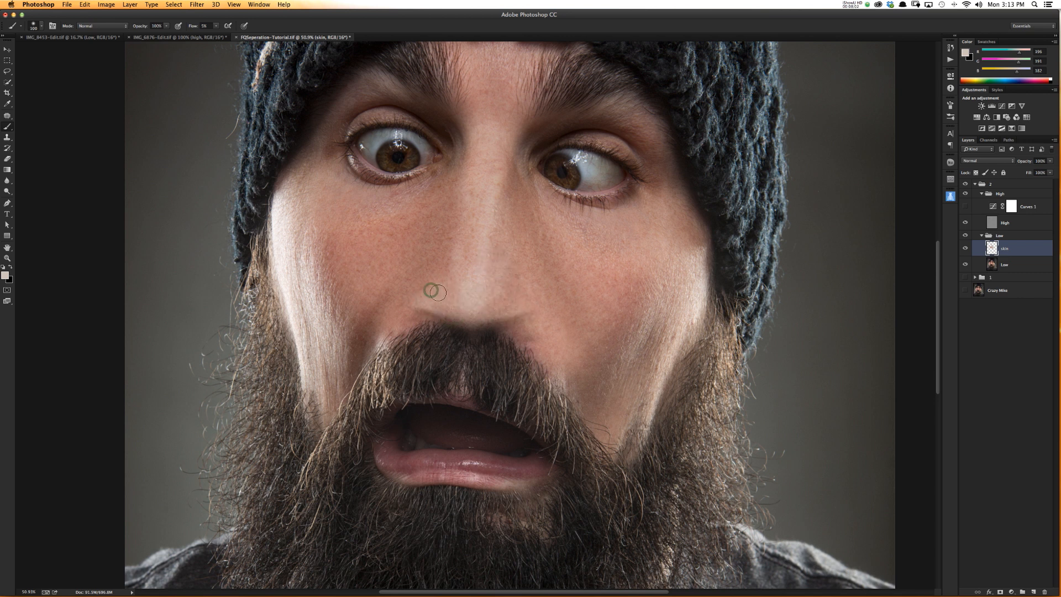
click(427, 297)
click(512, 304)
click(517, 292)
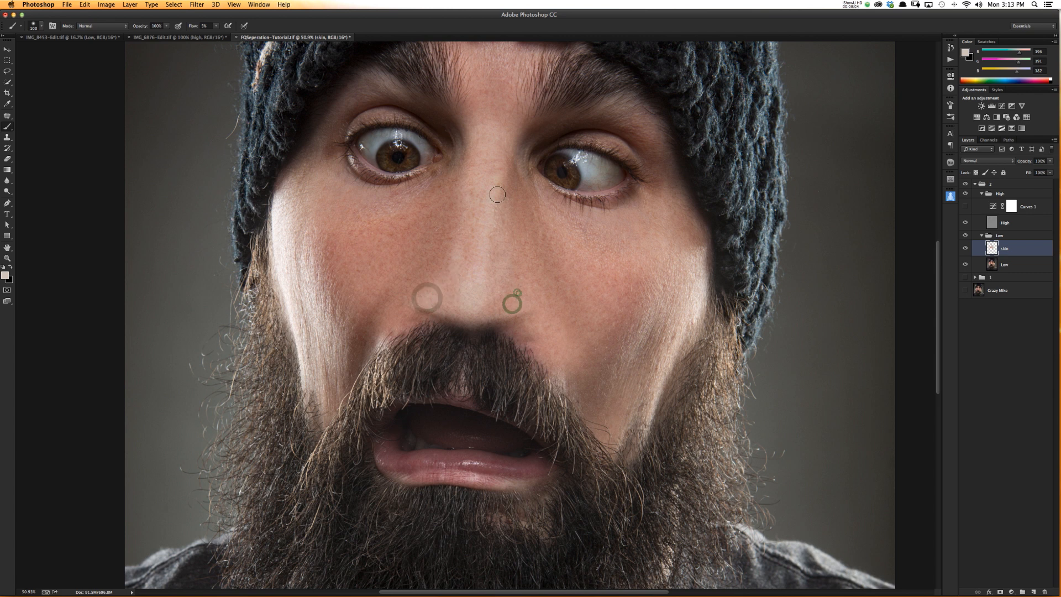
click(438, 292)
click(498, 215)
click(520, 291)
key(super+0)
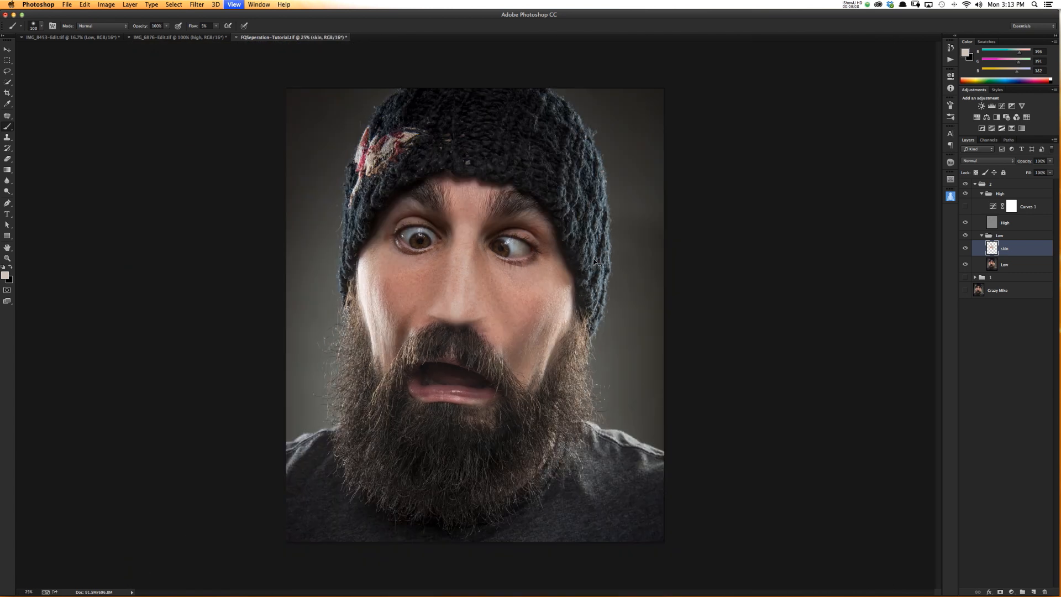